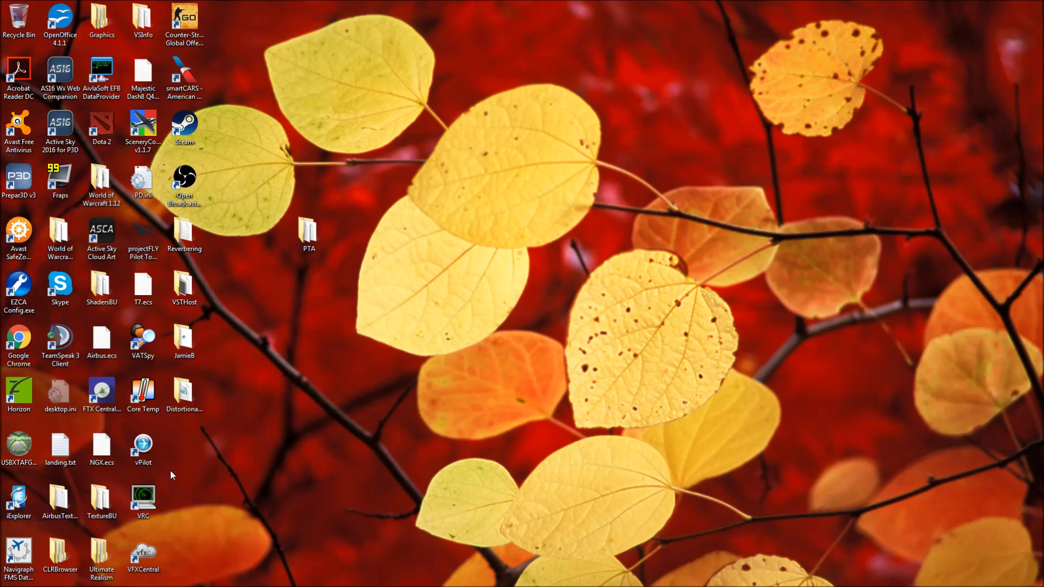
Open the P3D Tweak Assistant page in the browser and review the download link, main features, system requirements and installation notes
{"action": "left_click", "coordinate": [102, 576]}
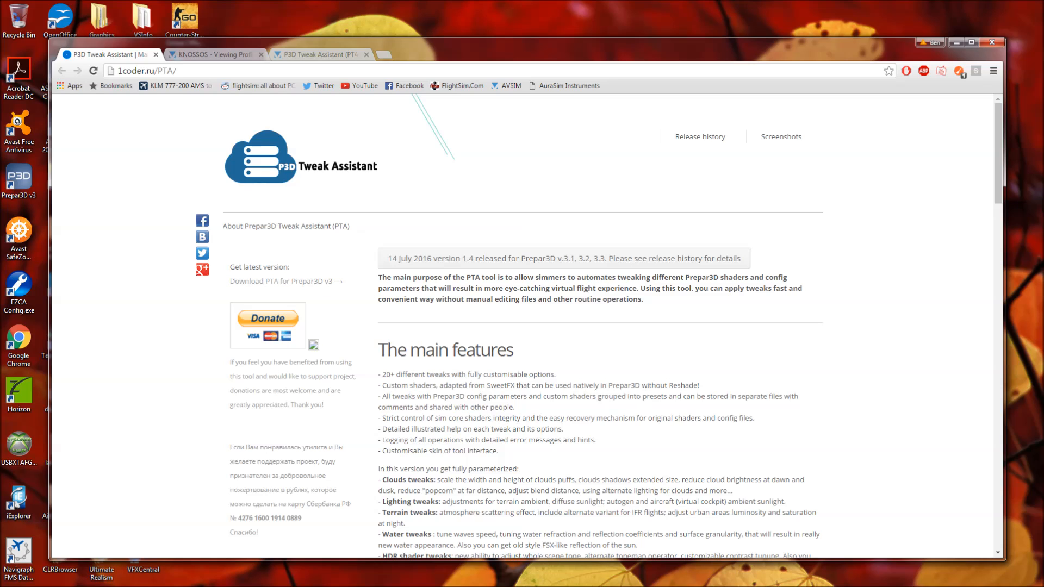
{"action": "left_click_drag", "start_coordinate": [230, 267], "coordinate": [294, 271]}
{"action": "left_click", "coordinate": [294, 270]}
{"action": "scroll", "coordinate": [366, 305], "scroll_direction": "down", "scroll_amount": 1}
{"action": "scroll", "coordinate": [522, 327], "scroll_direction": "down", "scroll_amount": 1}
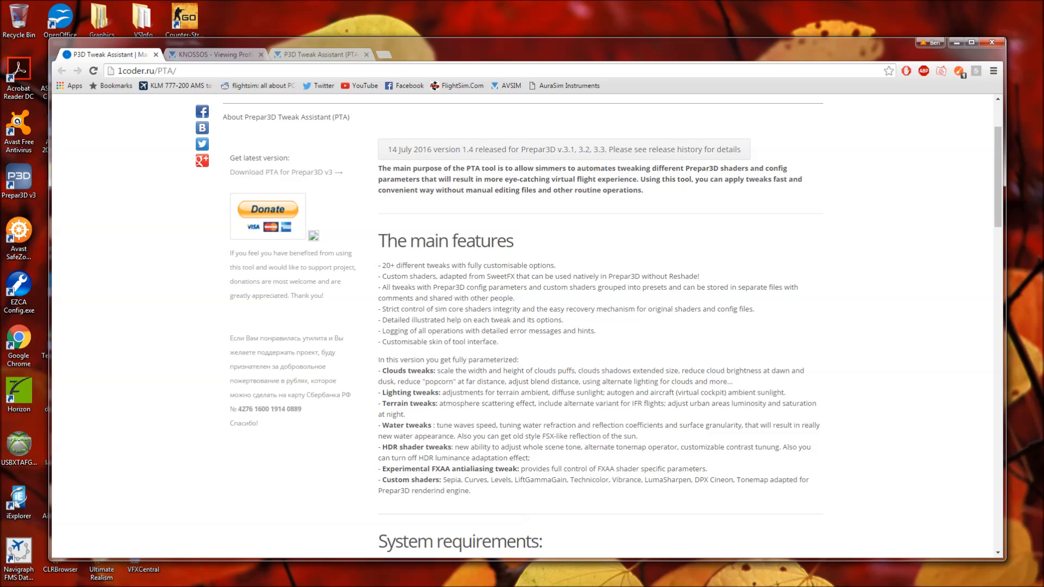
{"action": "scroll", "coordinate": [612, 323], "scroll_direction": "down", "scroll_amount": 1}
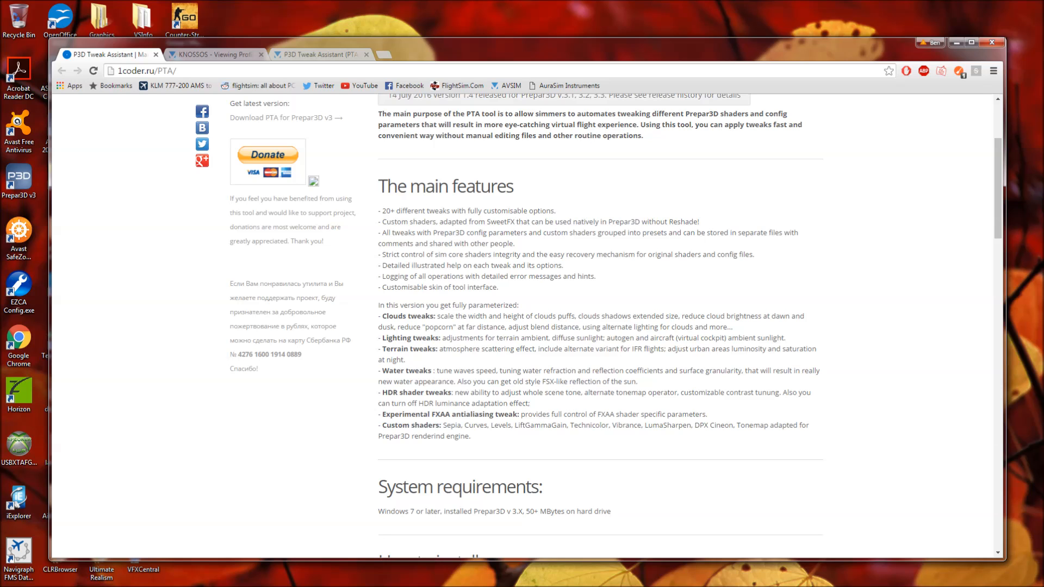
{"action": "scroll", "coordinate": [598, 327], "scroll_direction": "down", "scroll_amount": 3}
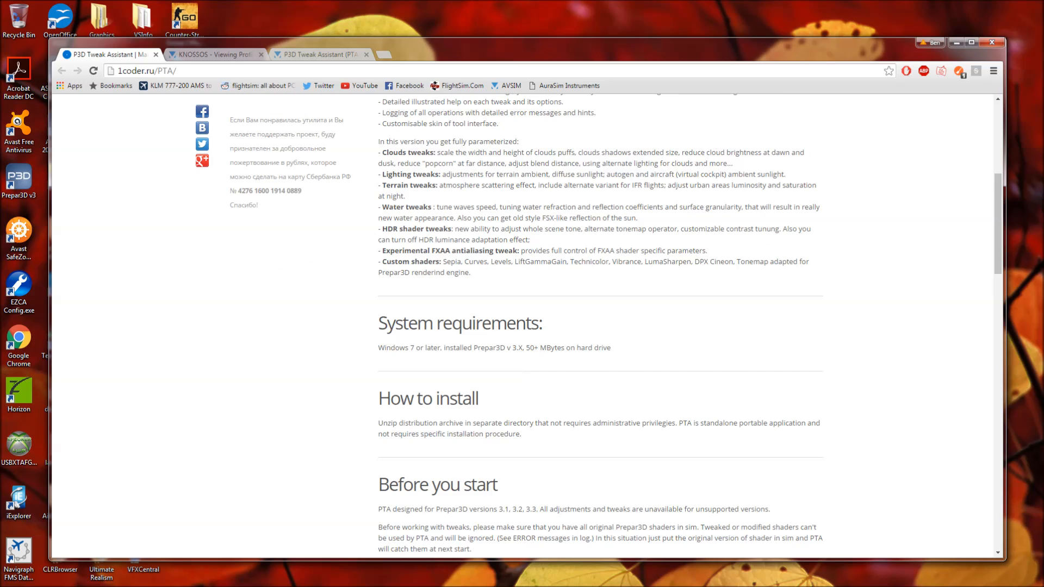
{"action": "scroll", "coordinate": [615, 323], "scroll_direction": "down", "scroll_amount": 1}
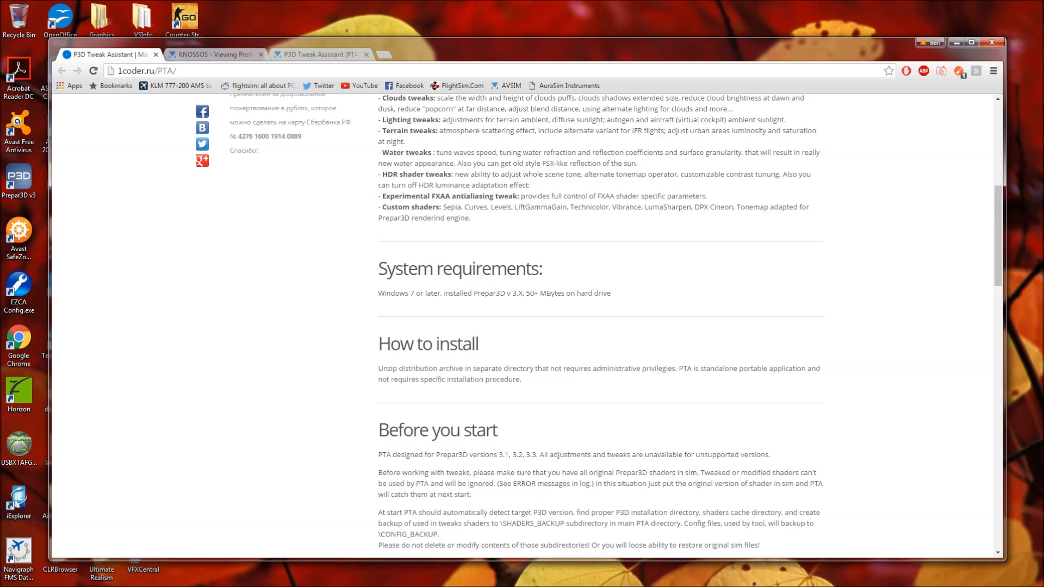
Read the PTA page's preparation notes and usage instructions, including core shader tweaks, custom shaders, Prepar3D config parameters and command-line parameters
{"action": "scroll", "coordinate": [364, 289], "scroll_direction": "down", "scroll_amount": 2}
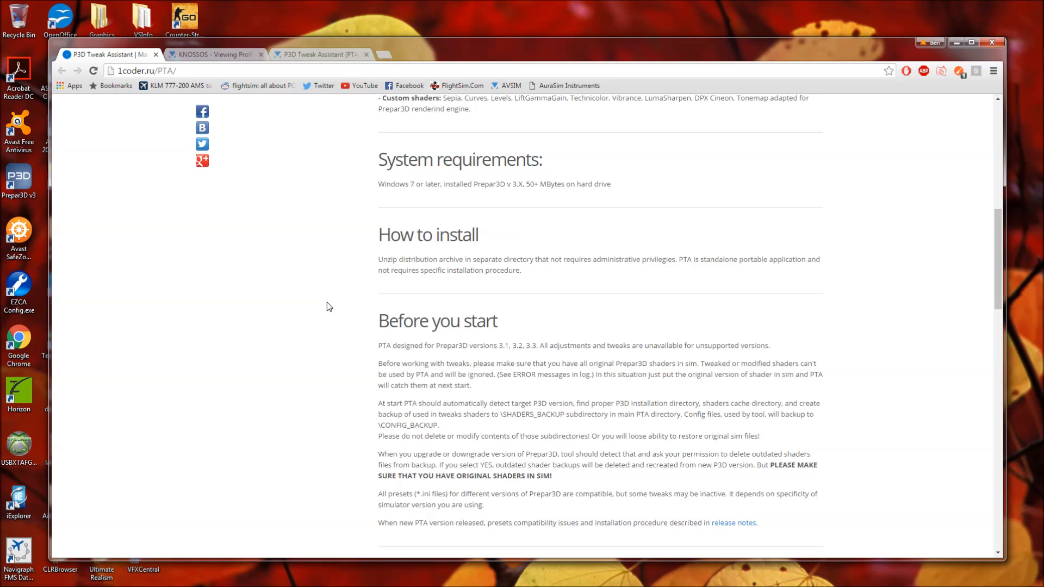
{"action": "scroll", "coordinate": [329, 306], "scroll_direction": "down", "scroll_amount": 2}
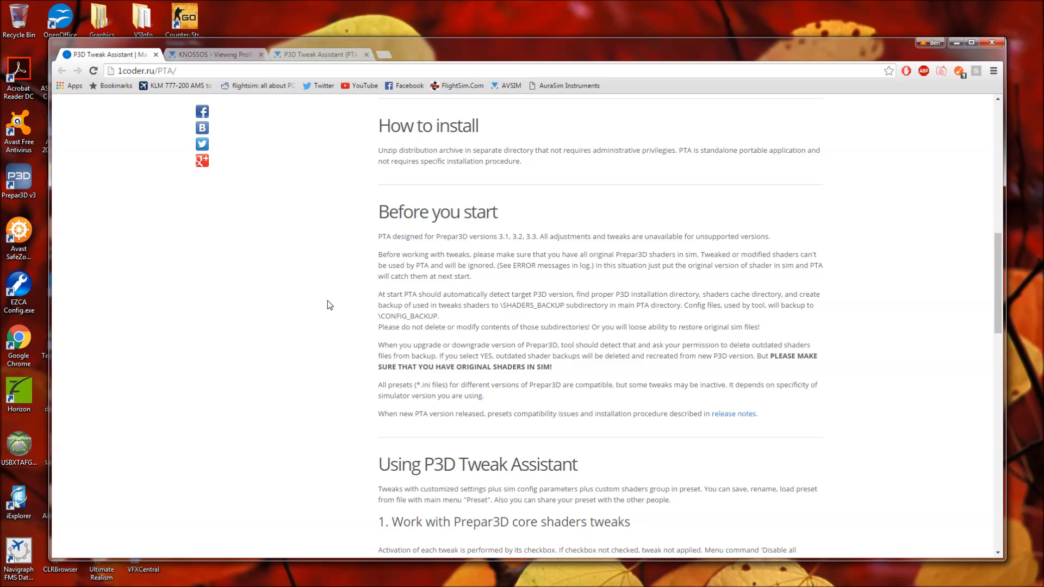
{"action": "scroll", "coordinate": [329, 305], "scroll_direction": "down", "scroll_amount": 1}
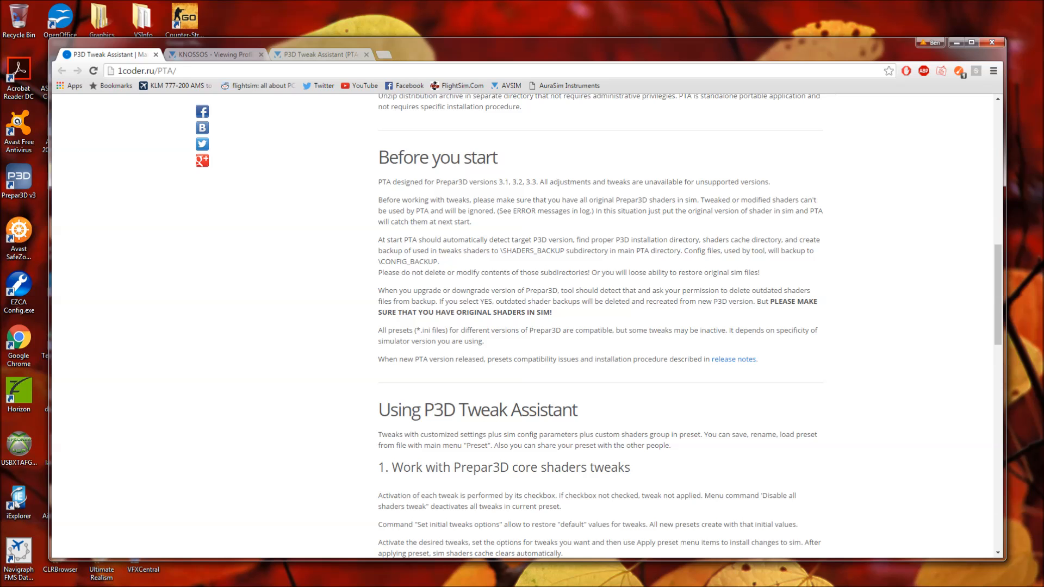
{"action": "scroll", "coordinate": [426, 261], "scroll_direction": "down", "scroll_amount": 2}
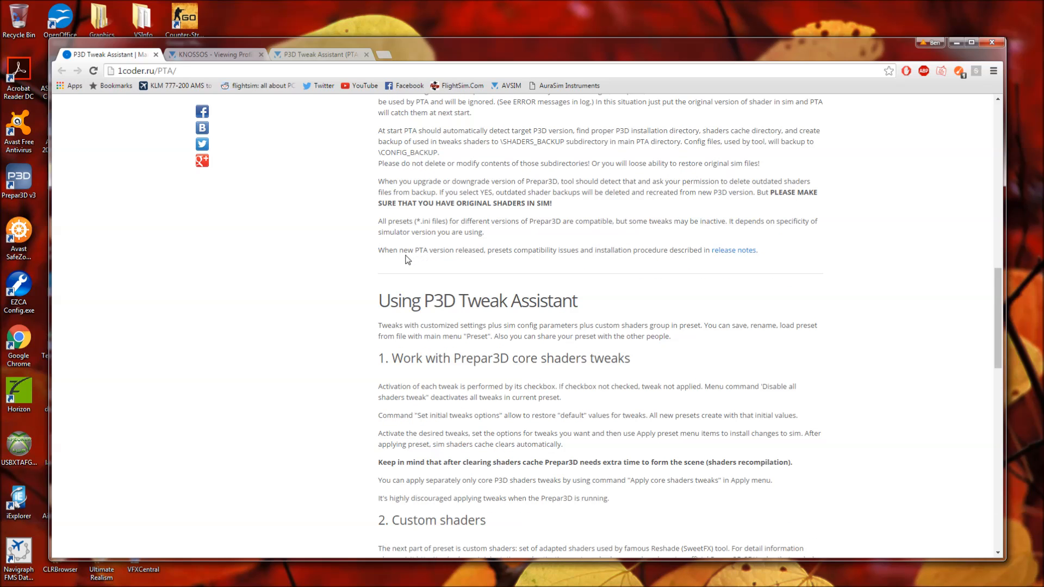
{"action": "scroll", "coordinate": [405, 259], "scroll_direction": "down", "scroll_amount": 10}
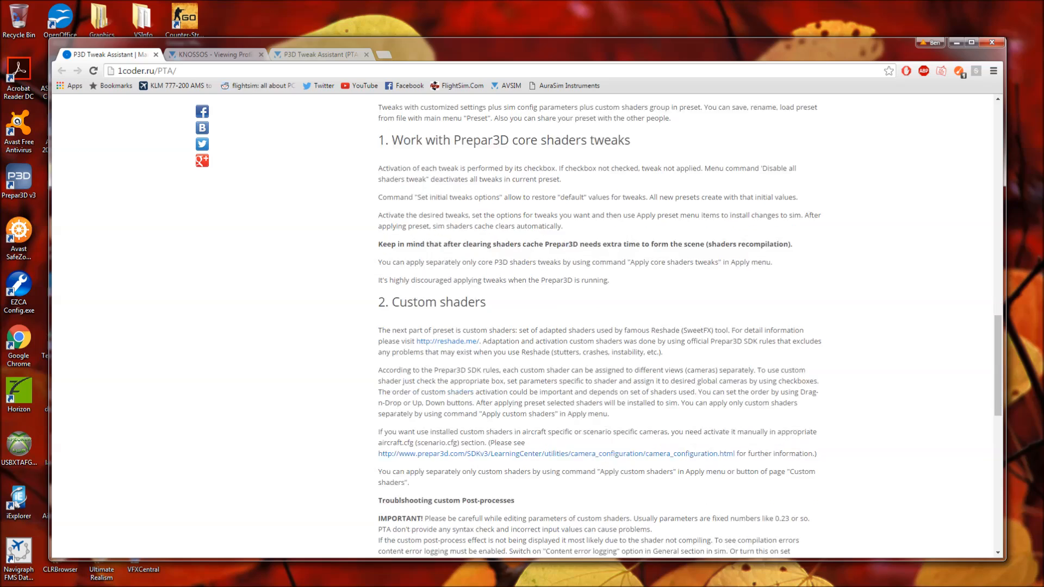
{"action": "scroll", "coordinate": [544, 327], "scroll_direction": "down", "scroll_amount": 5}
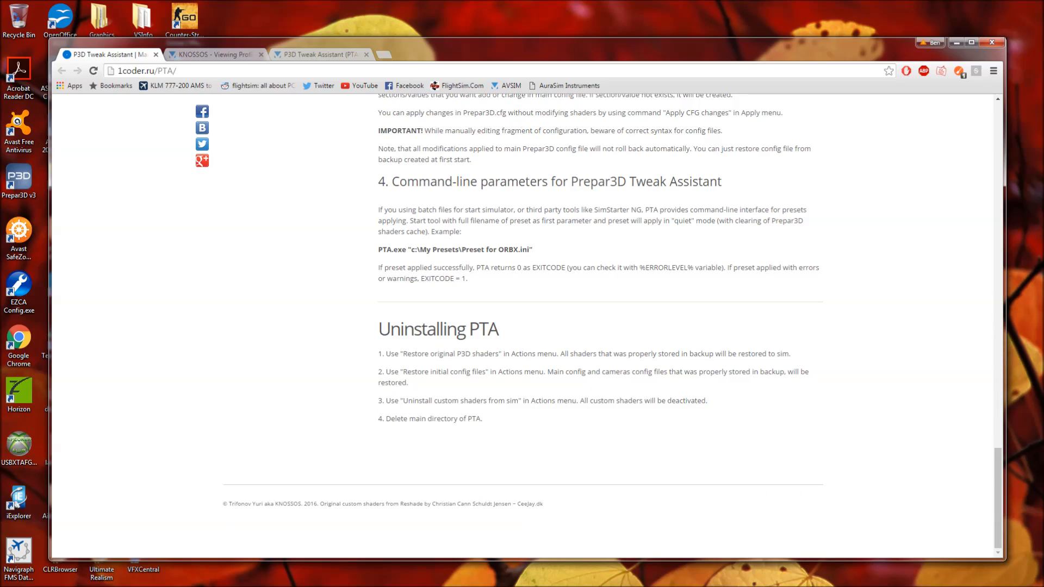
{"action": "scroll", "coordinate": [375, 250], "scroll_direction": "up", "scroll_amount": 3}
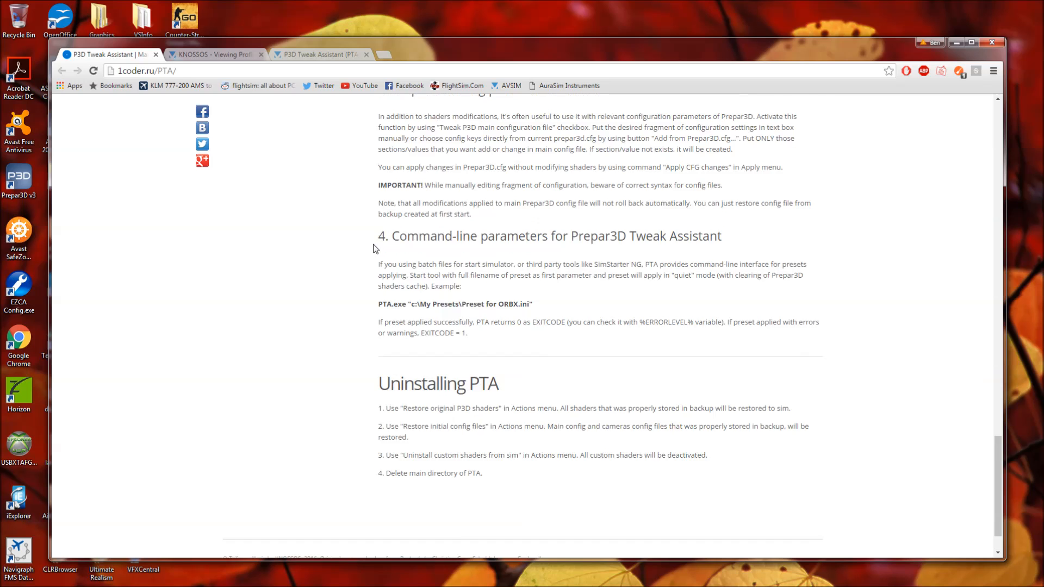
{"action": "scroll", "coordinate": [375, 249], "scroll_direction": "up", "scroll_amount": 1}
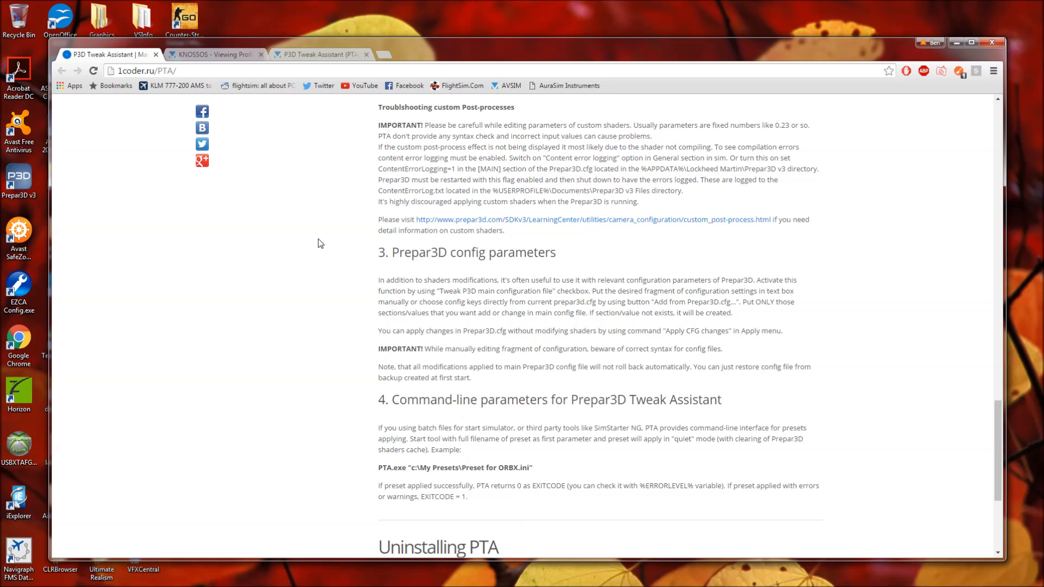
{"action": "scroll", "coordinate": [321, 241], "scroll_direction": "down", "scroll_amount": 1}
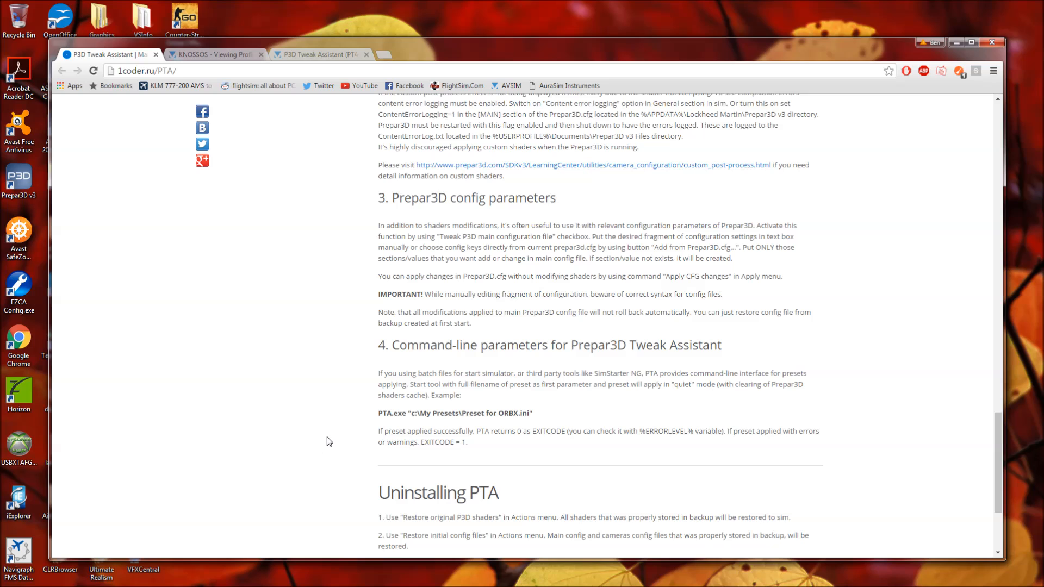
Check the product versions of Prepar3D v3 Content and Prepar3D v3 Academic Client in Programs and Features, and close the window
{"action": "left_click", "coordinate": [283, 577]}
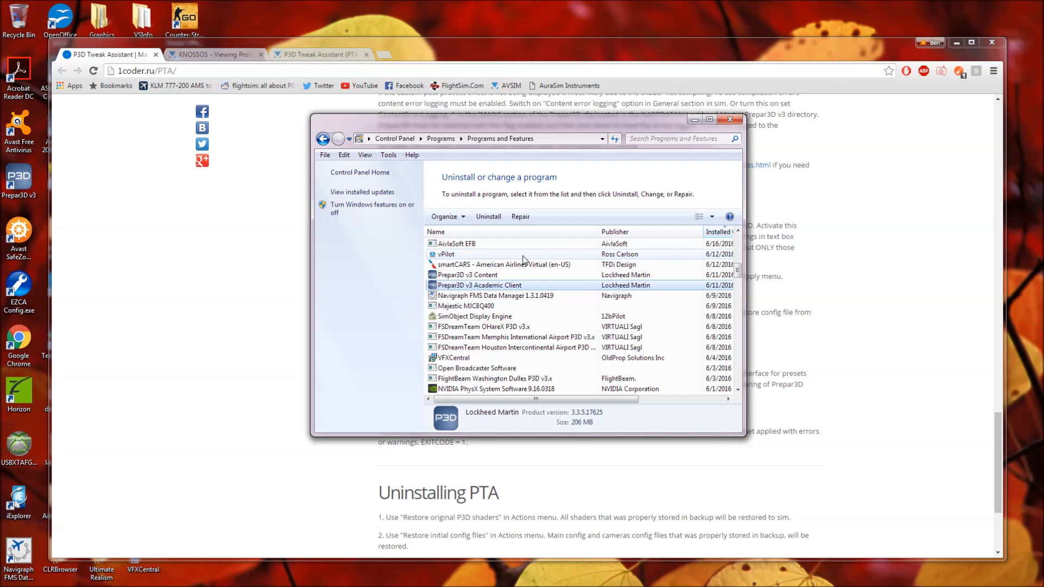
{"action": "left_click", "coordinate": [463, 276]}
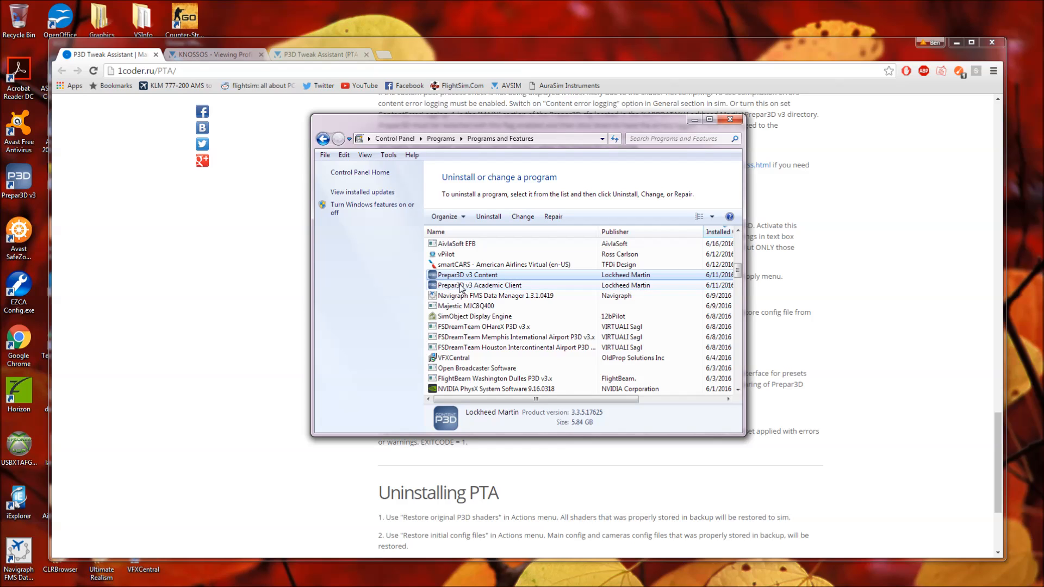
{"action": "left_click", "coordinate": [463, 286]}
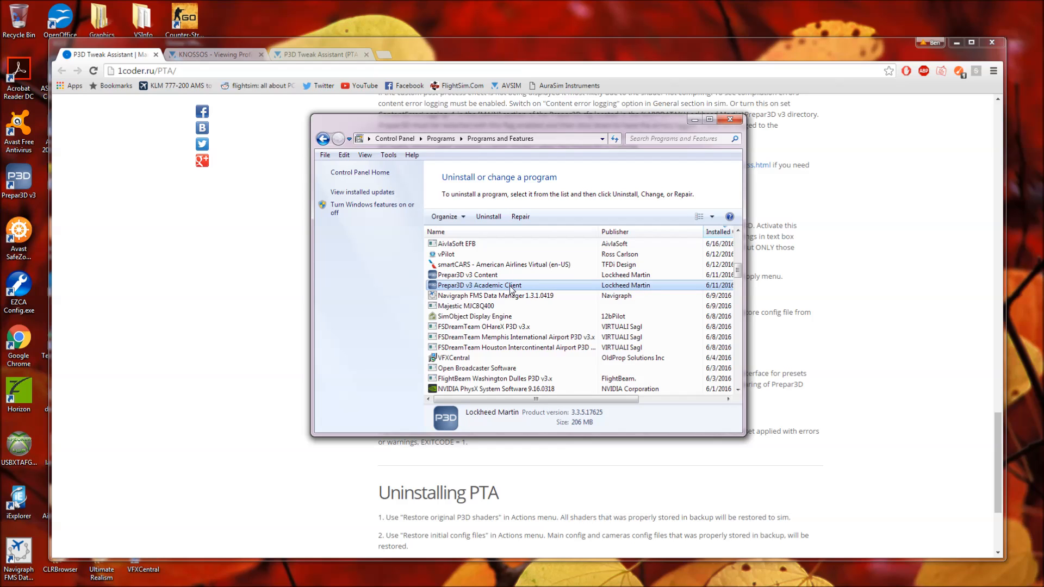
{"action": "left_click", "coordinate": [475, 276]}
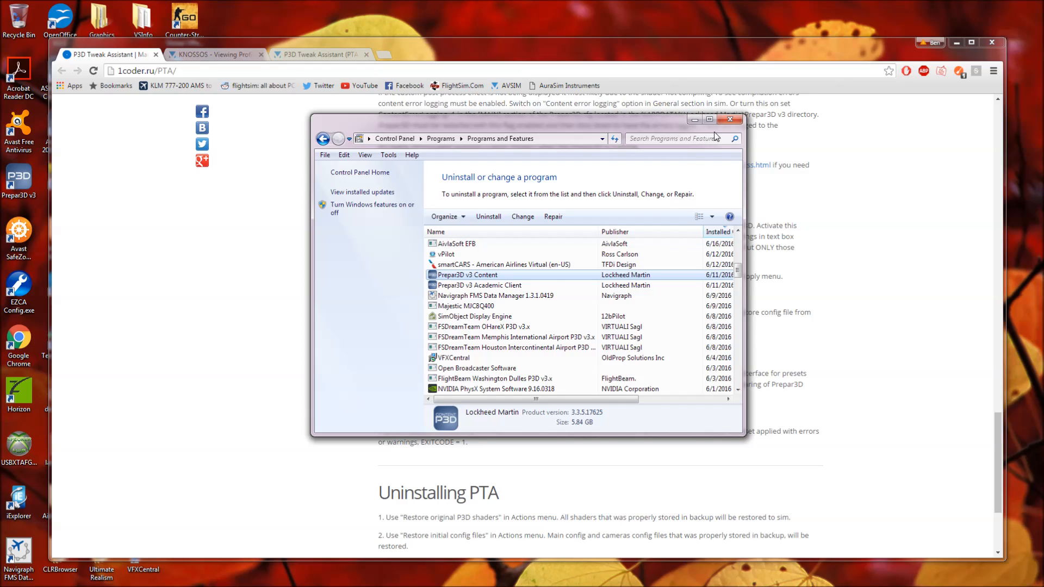
{"action": "left_click", "coordinate": [730, 119]}
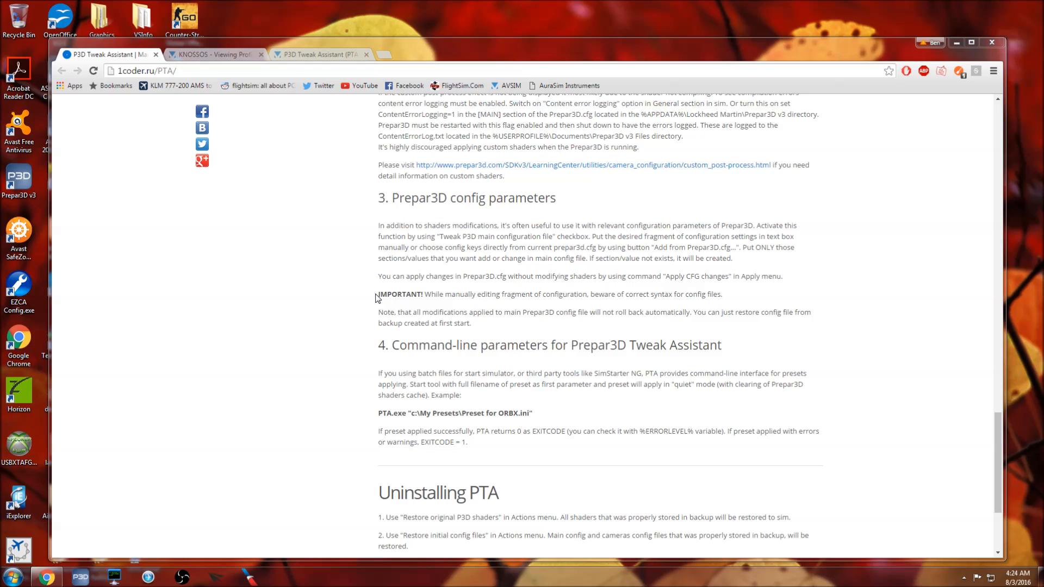
Review the Uninstalling PTA section and go back through the instructions to Before you start
{"action": "scroll", "coordinate": [336, 303], "scroll_direction": "down", "scroll_amount": 3}
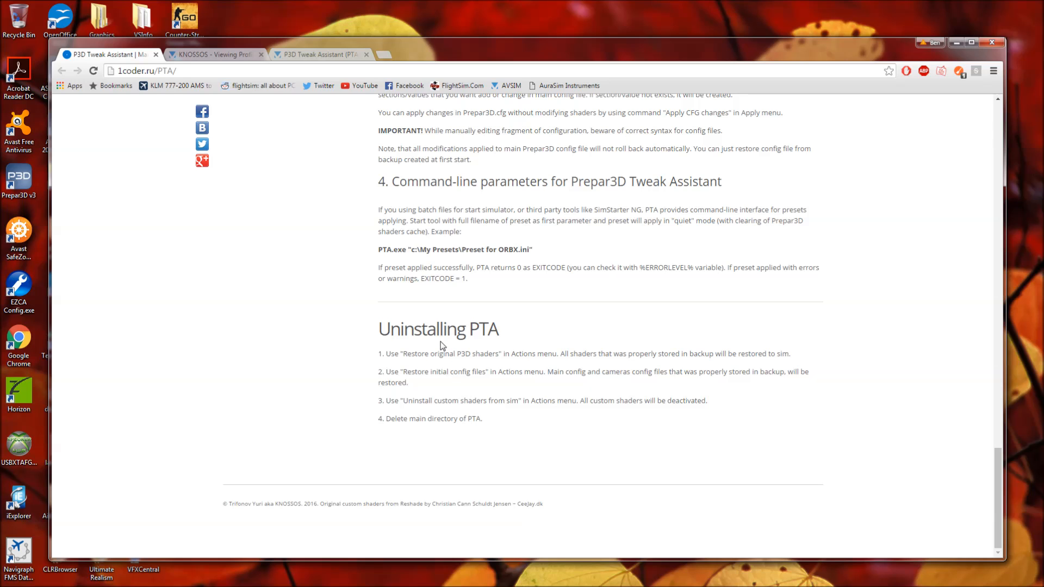
{"action": "scroll", "coordinate": [439, 342], "scroll_direction": "up", "scroll_amount": 3}
{"action": "scroll", "coordinate": [351, 353], "scroll_direction": "up", "scroll_amount": 3}
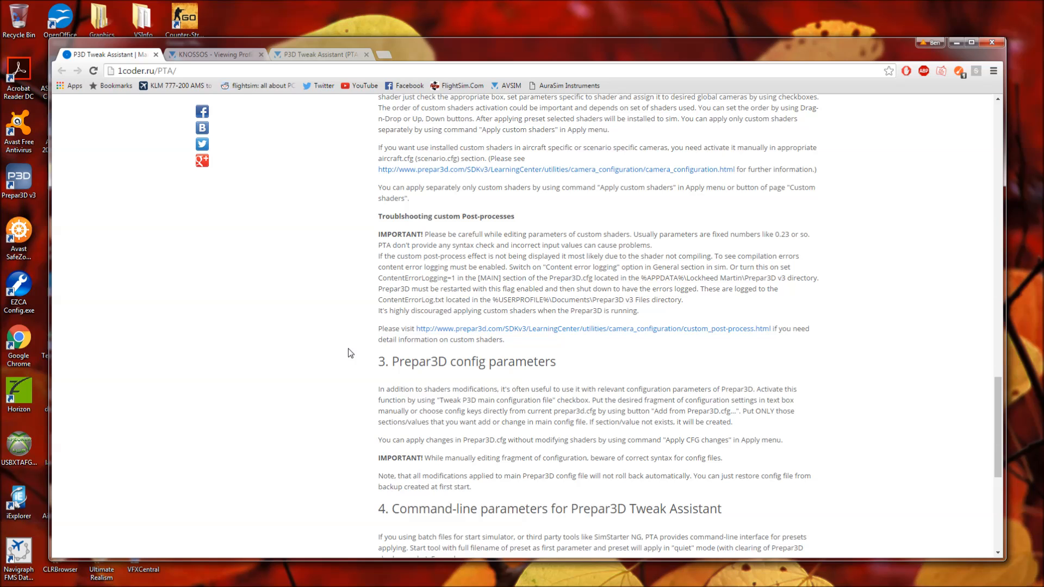
{"action": "scroll", "coordinate": [351, 353], "scroll_direction": "up", "scroll_amount": 3}
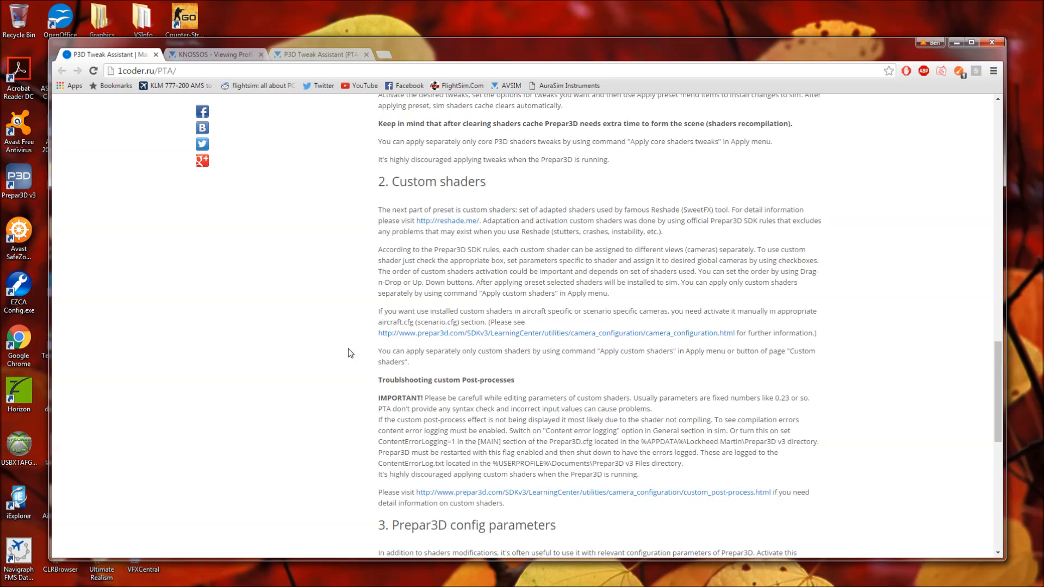
{"action": "scroll", "coordinate": [350, 354], "scroll_direction": "up", "scroll_amount": 4}
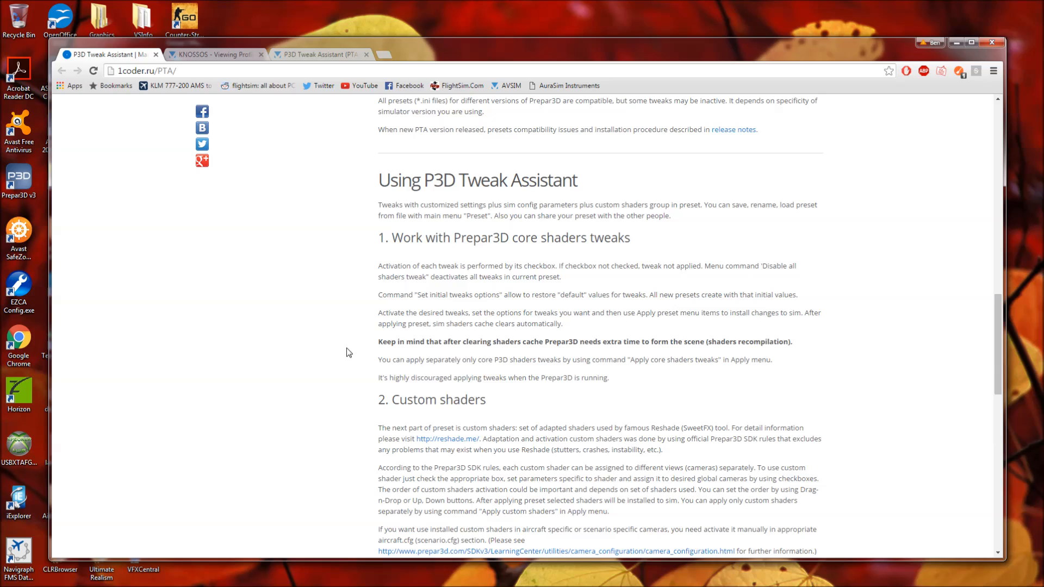
{"action": "scroll", "coordinate": [349, 353], "scroll_direction": "up", "scroll_amount": 4}
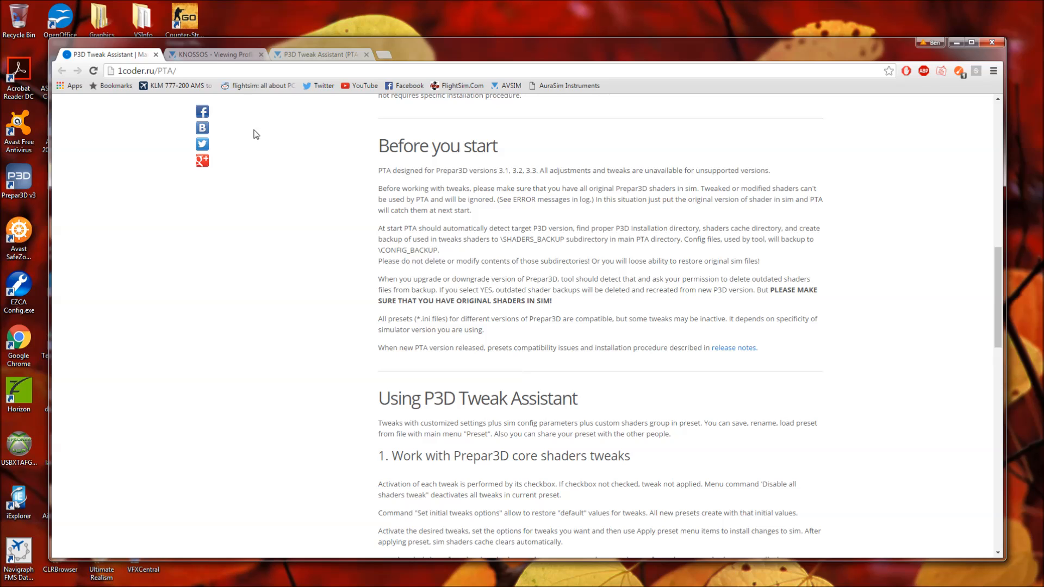
View the PTA developer's AVSIM profile and the AVSIM forum for P3D Tweak Assistant (PTA) and RealismShaderPack
{"action": "left_click", "coordinate": [216, 57]}
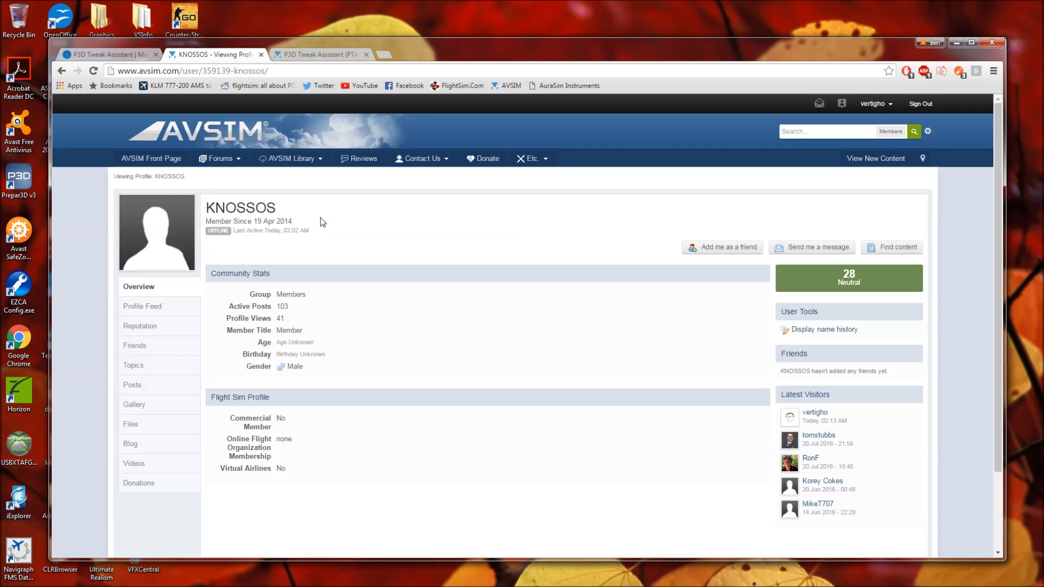
{"action": "left_click", "coordinate": [314, 52]}
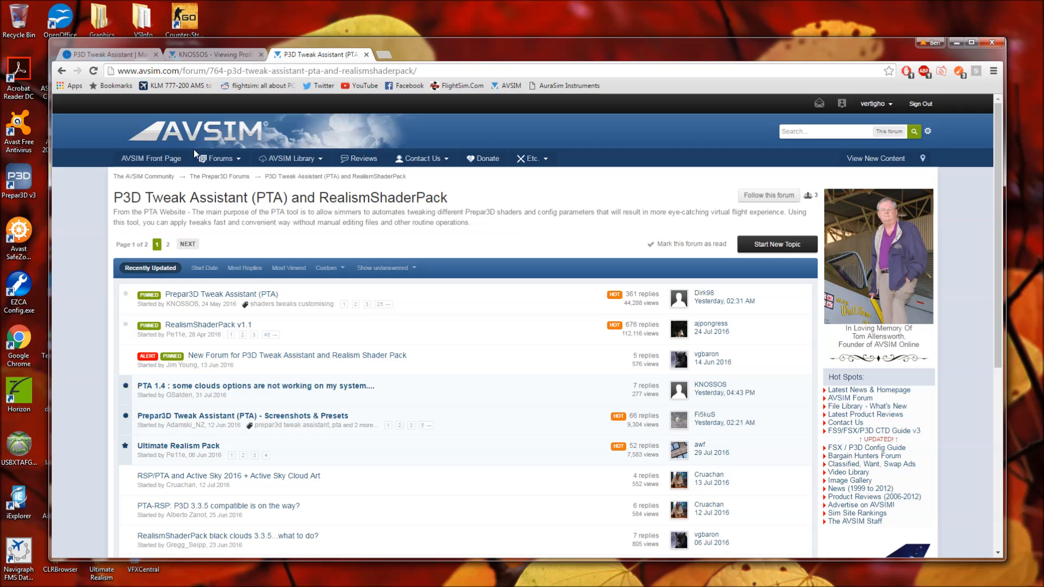
{"action": "left_click", "coordinate": [105, 59]}
{"action": "left_click", "coordinate": [197, 54]}
{"action": "left_click", "coordinate": [299, 52]}
{"action": "left_click_drag", "start_coordinate": [284, 198], "coordinate": [114, 198]}
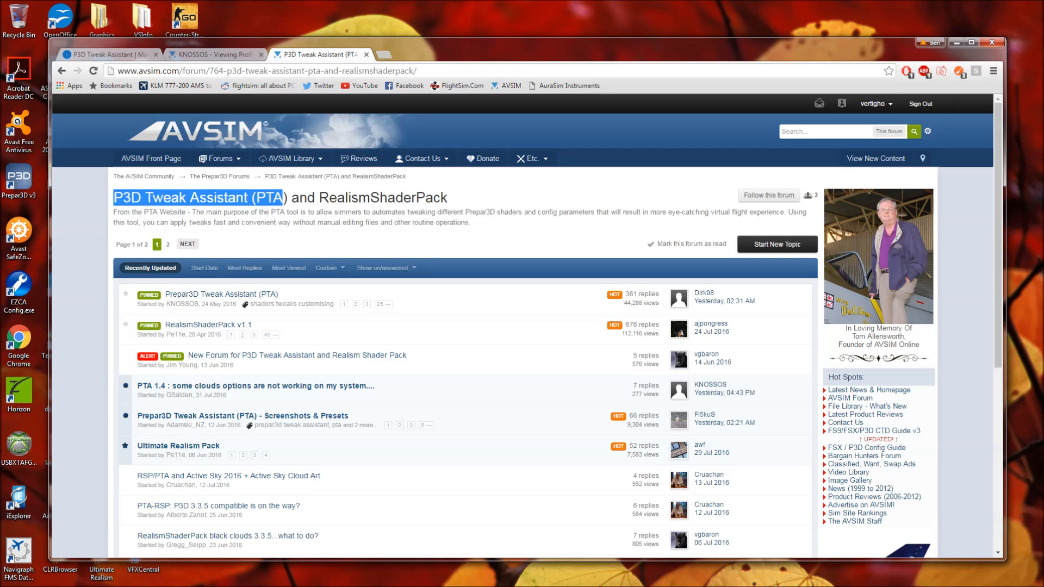
{"action": "left_click", "coordinate": [113, 199]}
Examine the forum's topic list, especially the pinned Prepar3D Tweak Assistant (PTA) thread
{"action": "scroll", "coordinate": [119, 288], "scroll_direction": "down", "scroll_amount": 2}
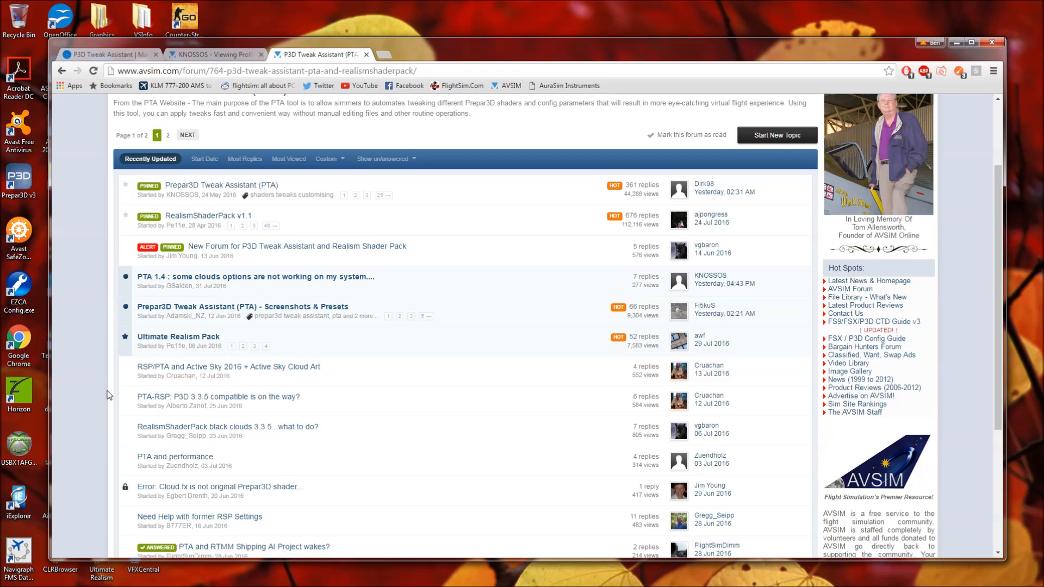
{"action": "scroll", "coordinate": [91, 451], "scroll_direction": "down", "scroll_amount": 1}
{"action": "scroll", "coordinate": [92, 447], "scroll_direction": "up", "scroll_amount": 1}
{"action": "left_click_drag", "start_coordinate": [280, 184], "coordinate": [163, 185]}
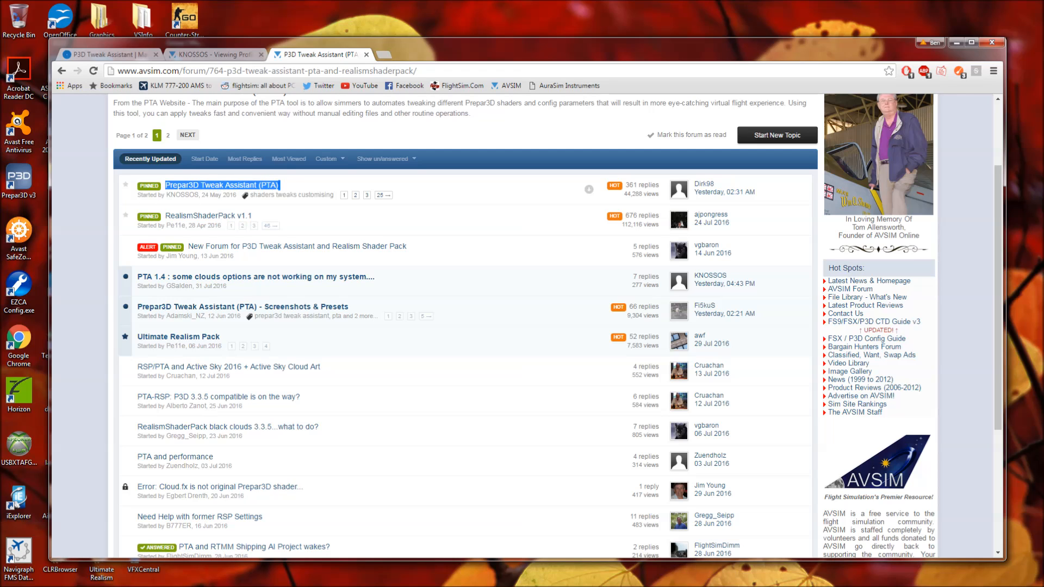
{"action": "left_click", "coordinate": [294, 186]}
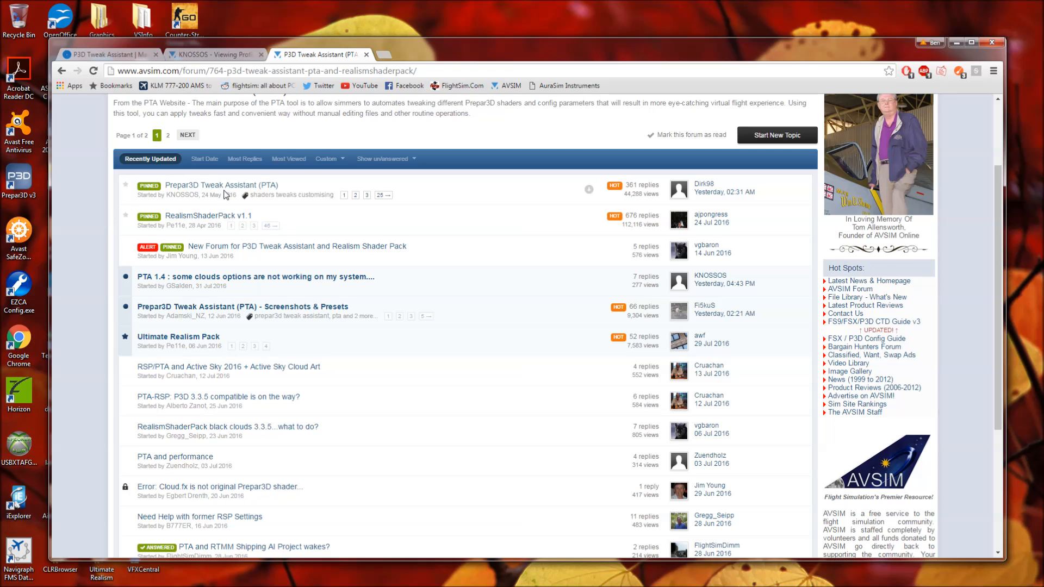
{"action": "scroll", "coordinate": [101, 214], "scroll_direction": "up", "scroll_amount": 2}
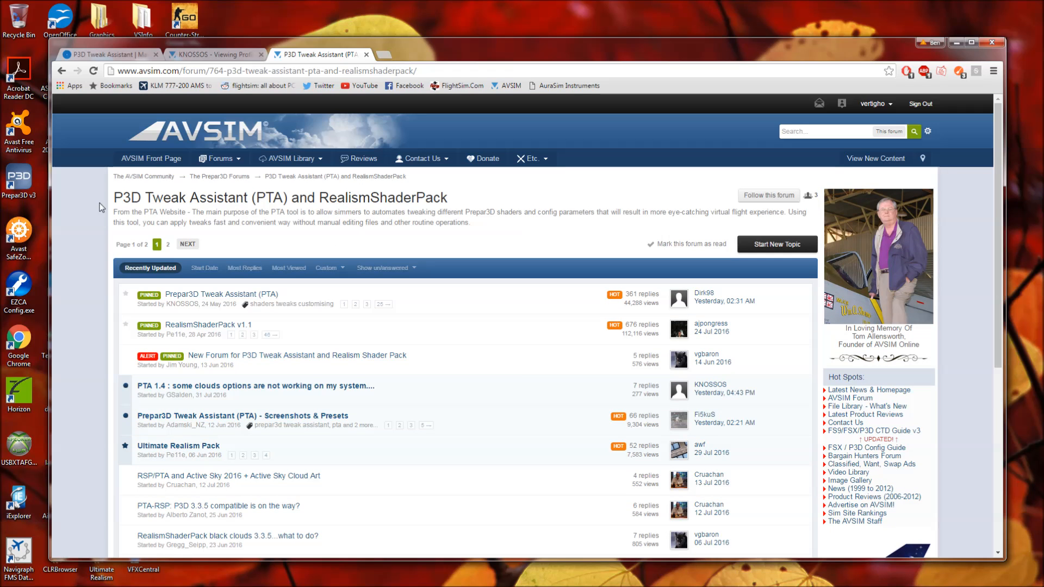
Return to the PTA page, minimize the browser and open the Downloads folder in Windows Explorer
{"action": "left_click", "coordinate": [150, 55]}
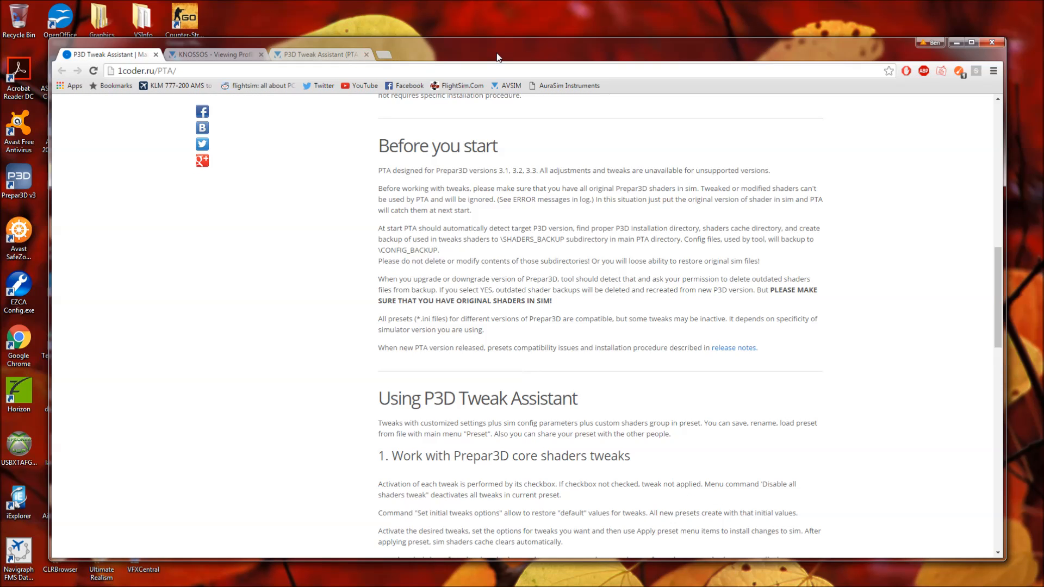
{"action": "left_click", "coordinate": [956, 43]}
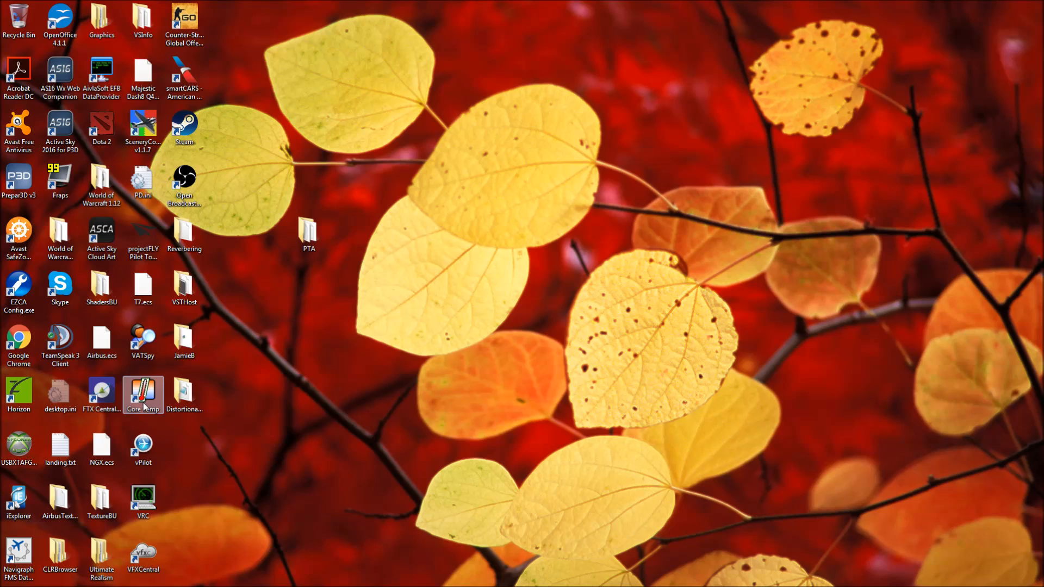
{"action": "key", "text": "super"}
{"action": "left_click", "coordinate": [177, 397]}
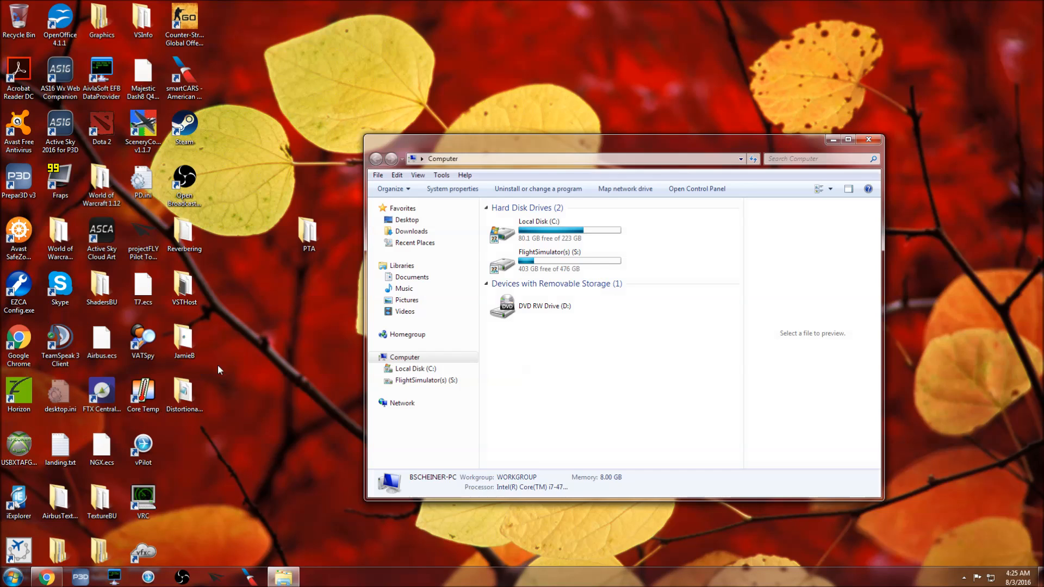
{"action": "left_click", "coordinate": [421, 233]}
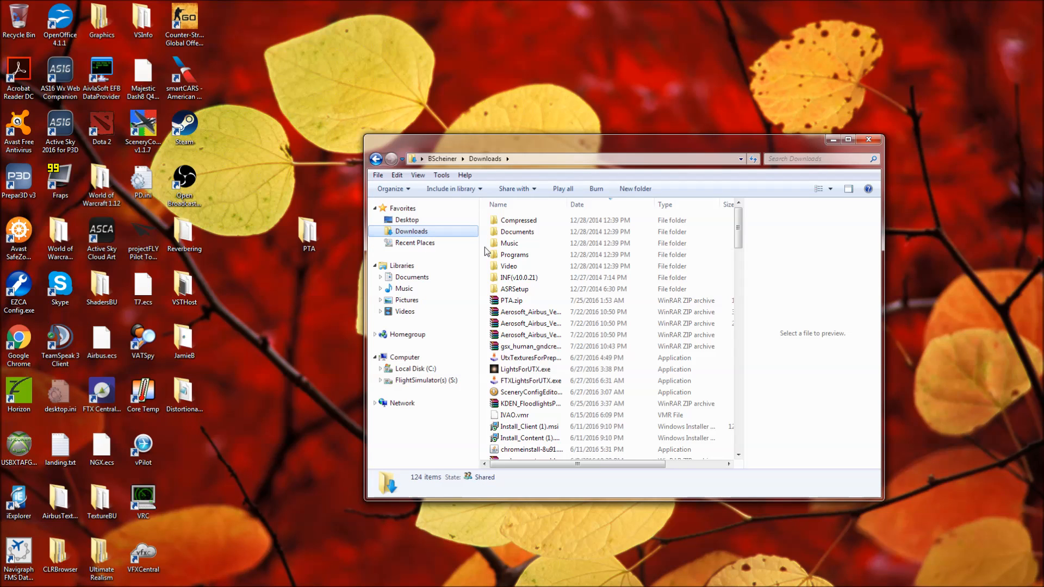
Inspect the contents of the downloaded PTA.zip archive, then close the archive and the Downloads folder
{"action": "left_click", "coordinate": [531, 302]}
{"action": "double_click", "coordinate": [522, 303]}
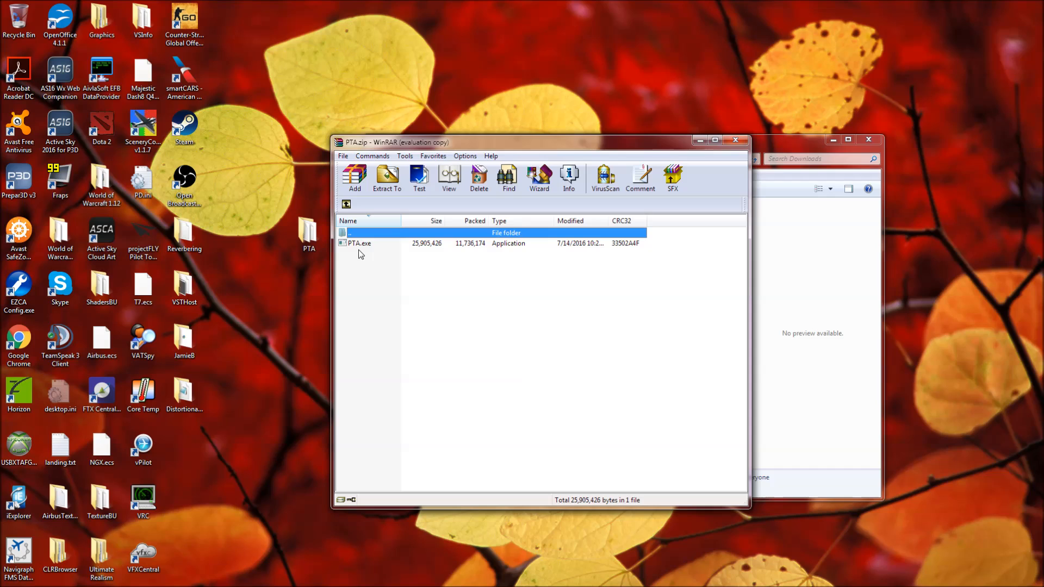
{"action": "left_click", "coordinate": [600, 333]}
{"action": "left_click", "coordinate": [735, 141]}
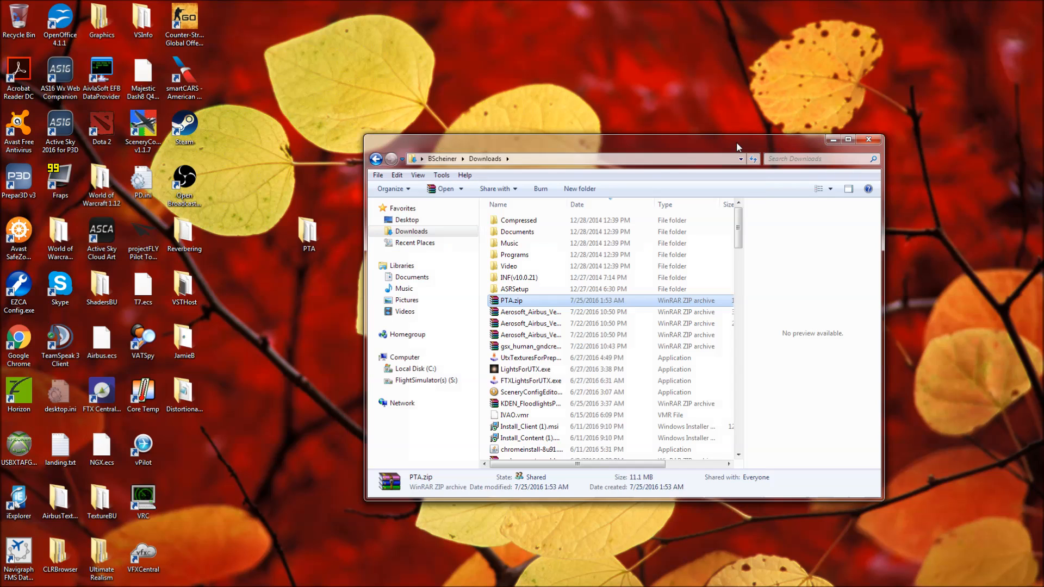
{"action": "left_click", "coordinate": [868, 140]}
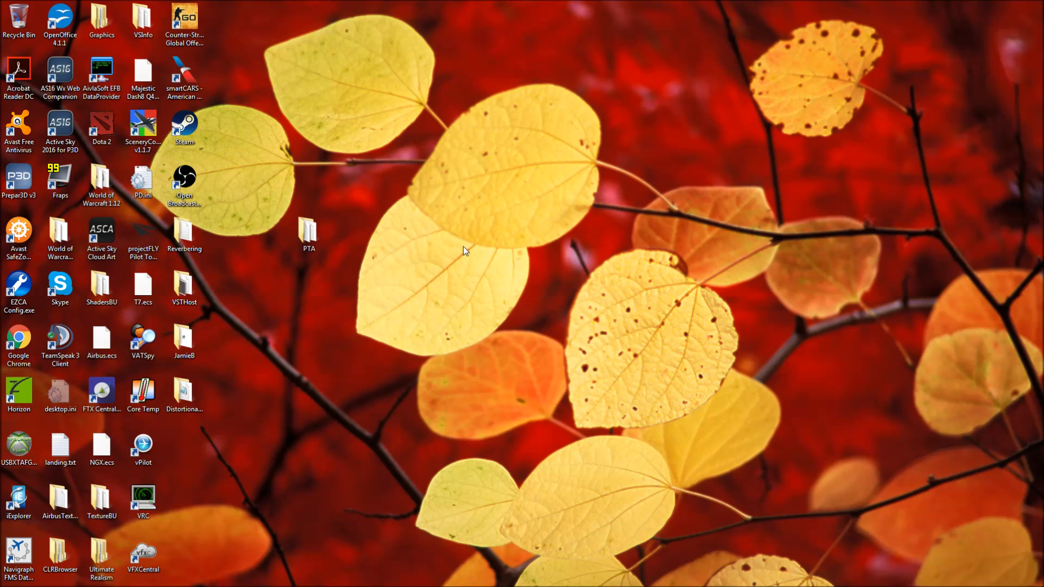
Launch PTA.exe from the PTA folder on the desktop and close the folder window
{"action": "left_click", "coordinate": [308, 233]}
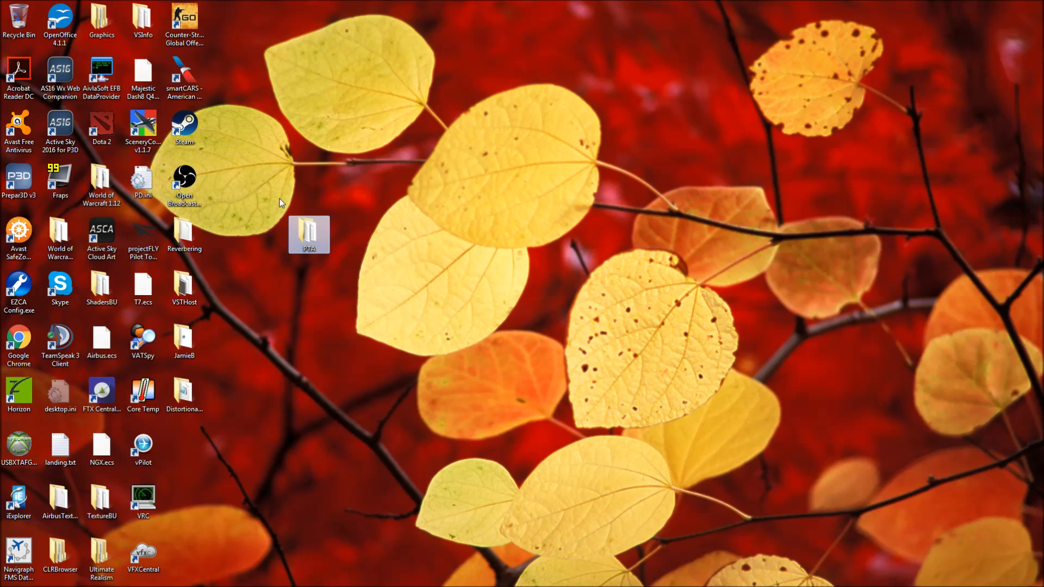
{"action": "double_click", "coordinate": [306, 232]}
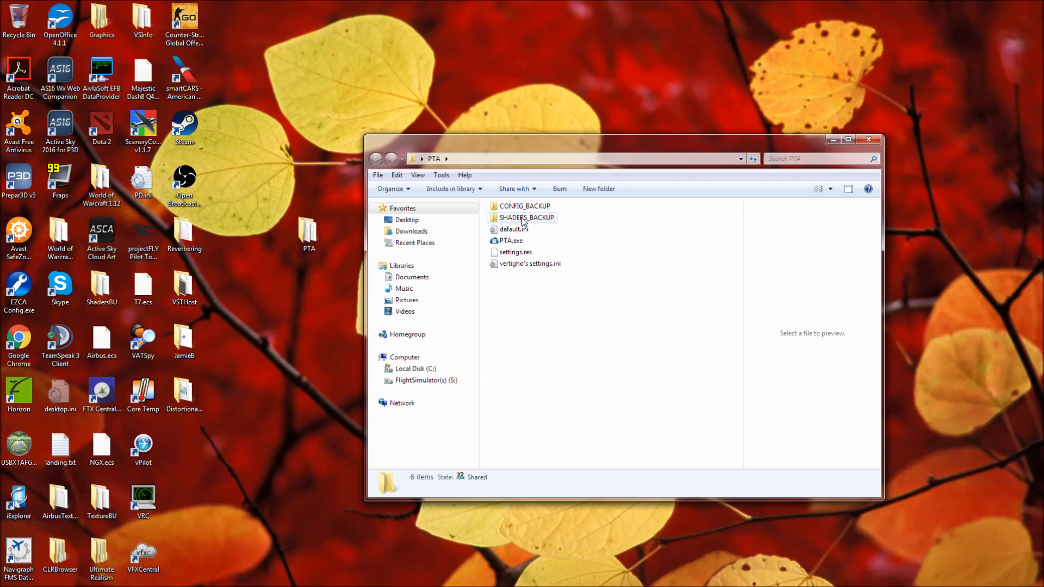
{"action": "left_click", "coordinate": [535, 264]}
{"action": "left_click", "coordinate": [516, 232]}
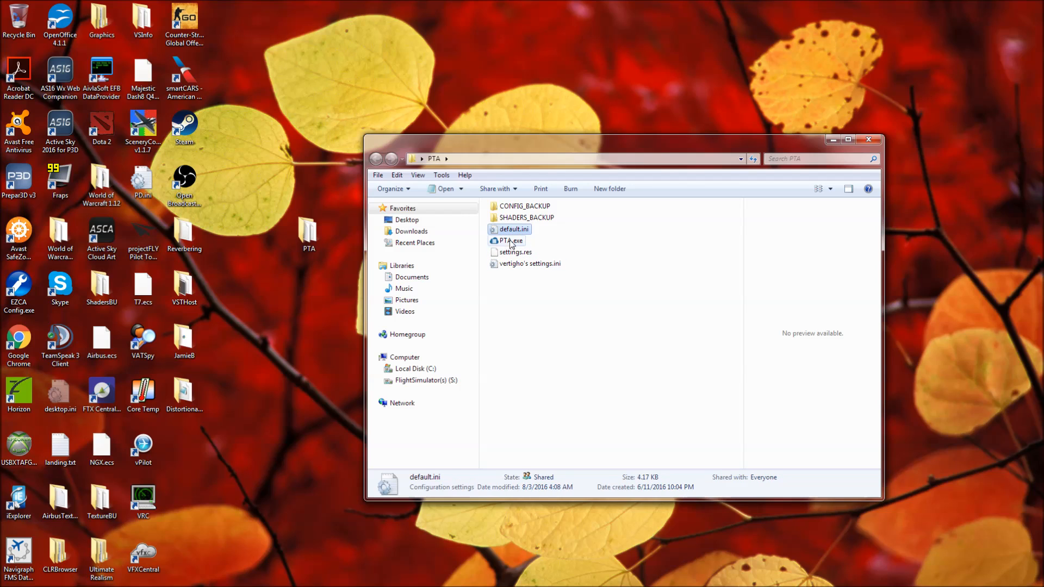
{"action": "left_click", "coordinate": [519, 243]}
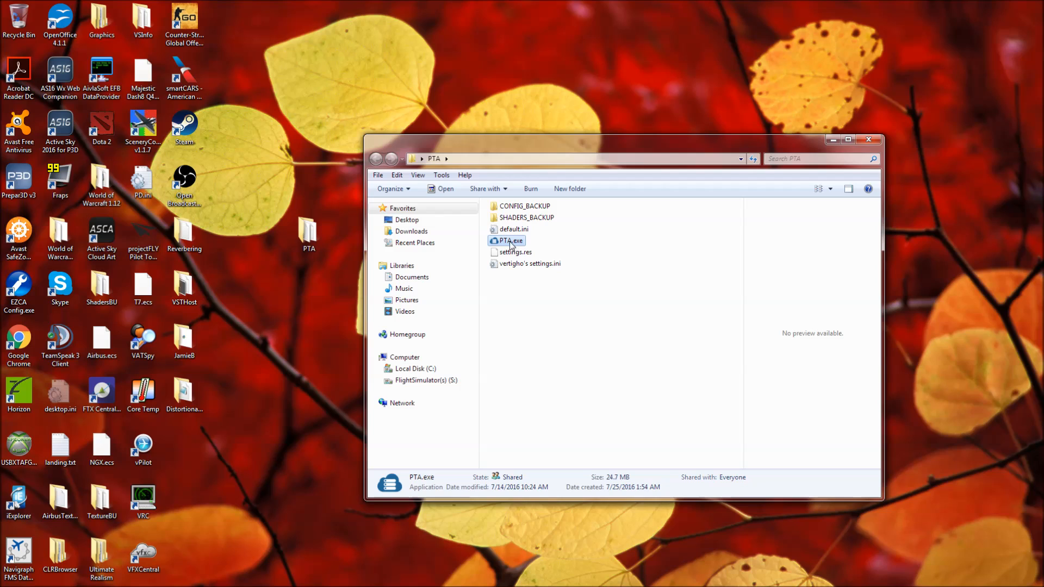
{"action": "double_click", "coordinate": [508, 241]}
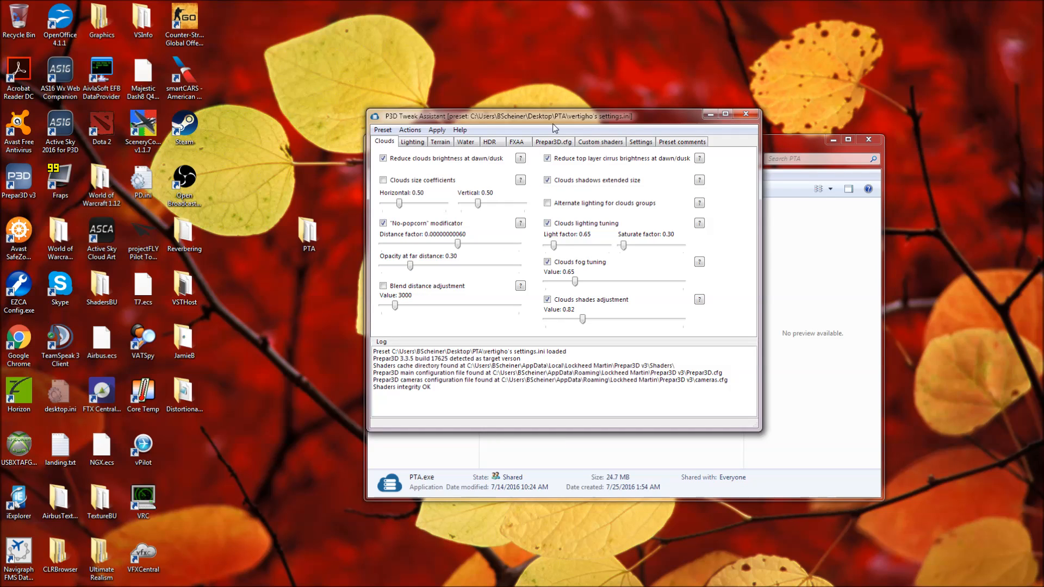
{"action": "left_click_drag", "start_coordinate": [577, 122], "coordinate": [585, 129]}
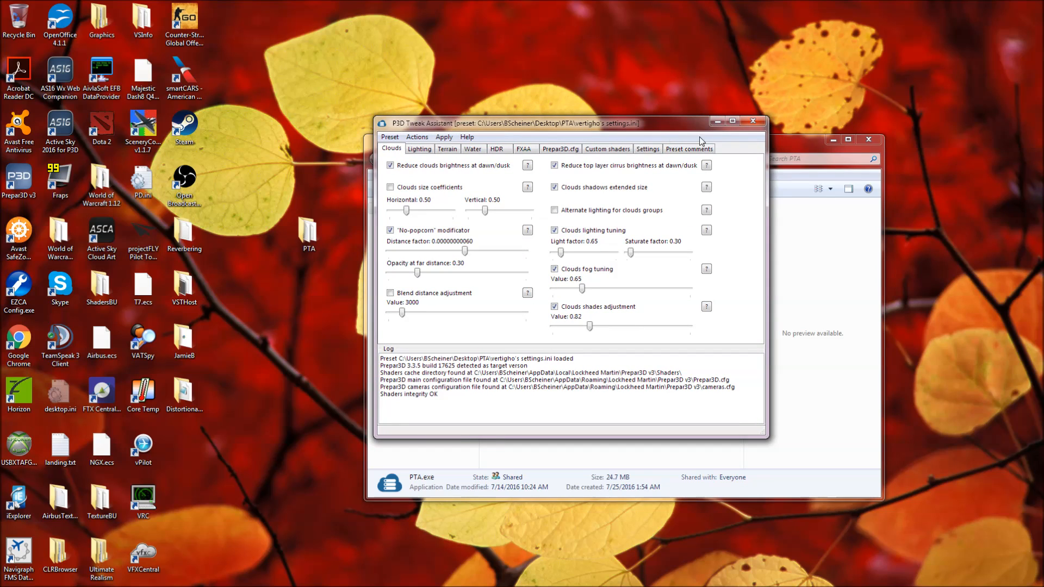
{"action": "left_click", "coordinate": [868, 140]}
{"action": "left_click_drag", "start_coordinate": [645, 128], "coordinate": [626, 126]}
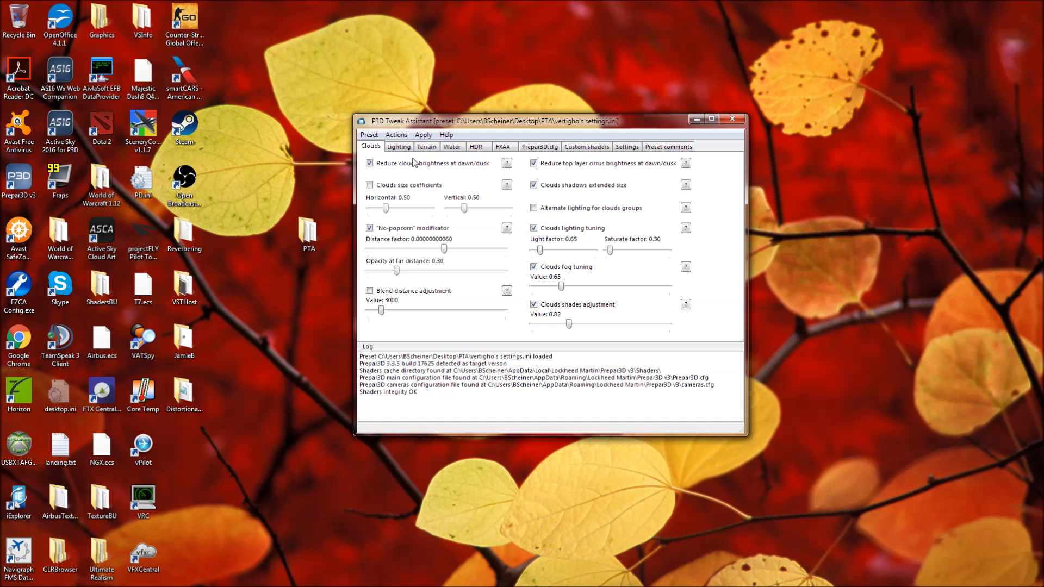
Examine the available actions for clearing the shaders cache and log, setting or disabling tweaks, and restoring original shaders and config files
{"action": "left_click", "coordinate": [396, 135]}
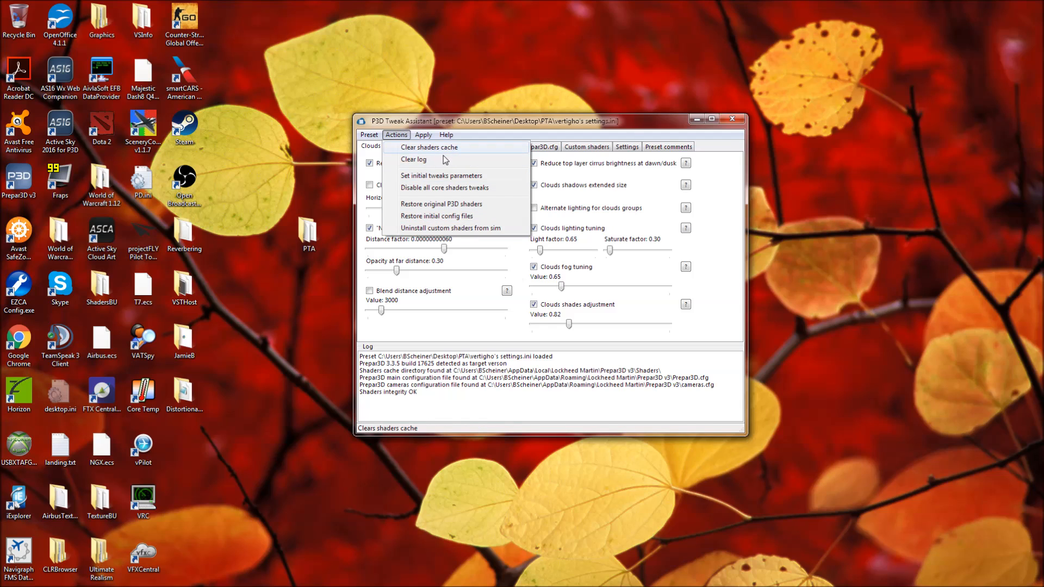
{"action": "left_click", "coordinate": [451, 133]}
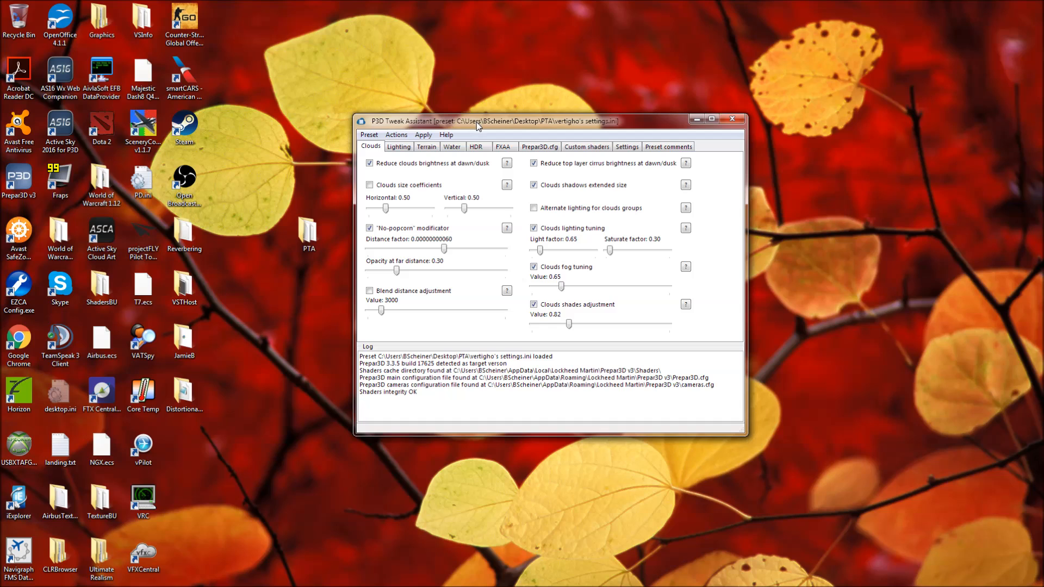
{"action": "left_click", "coordinate": [397, 135]}
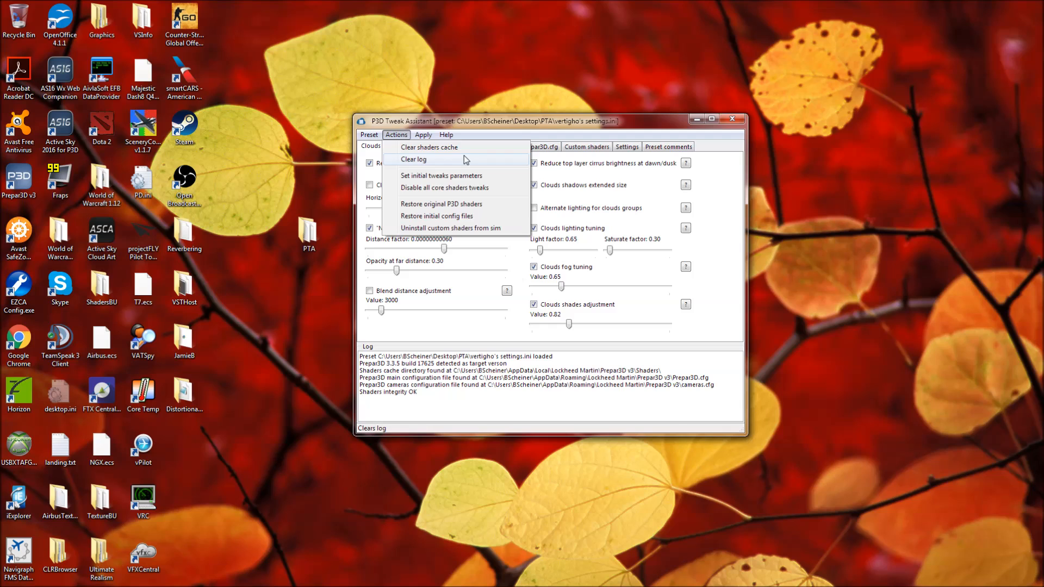
{"action": "left_click", "coordinate": [400, 135]}
{"action": "left_click", "coordinate": [400, 135]}
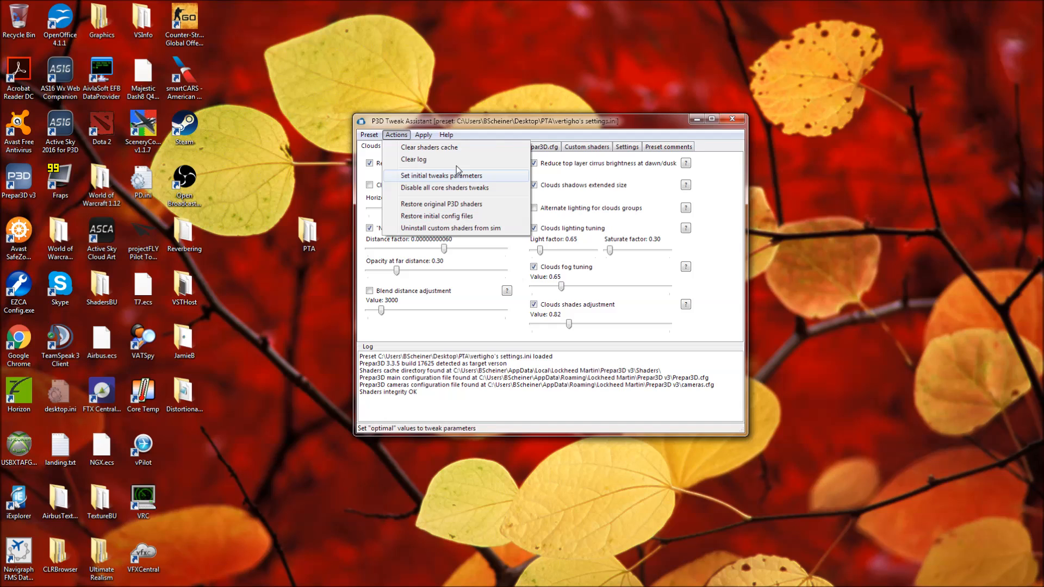
{"action": "left_click", "coordinate": [465, 119]}
{"action": "left_click", "coordinate": [401, 134]}
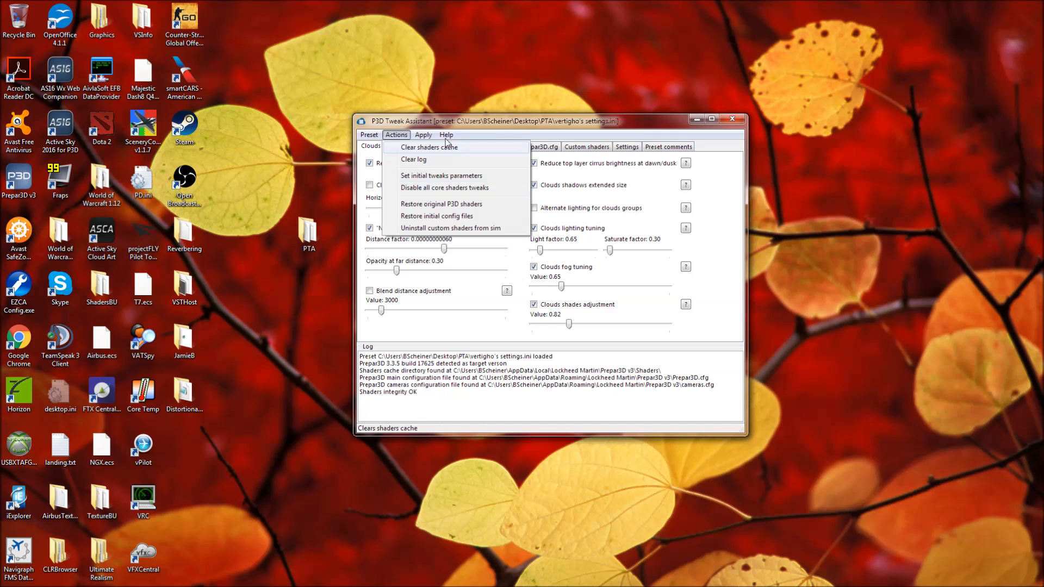
{"action": "left_click", "coordinate": [465, 133]}
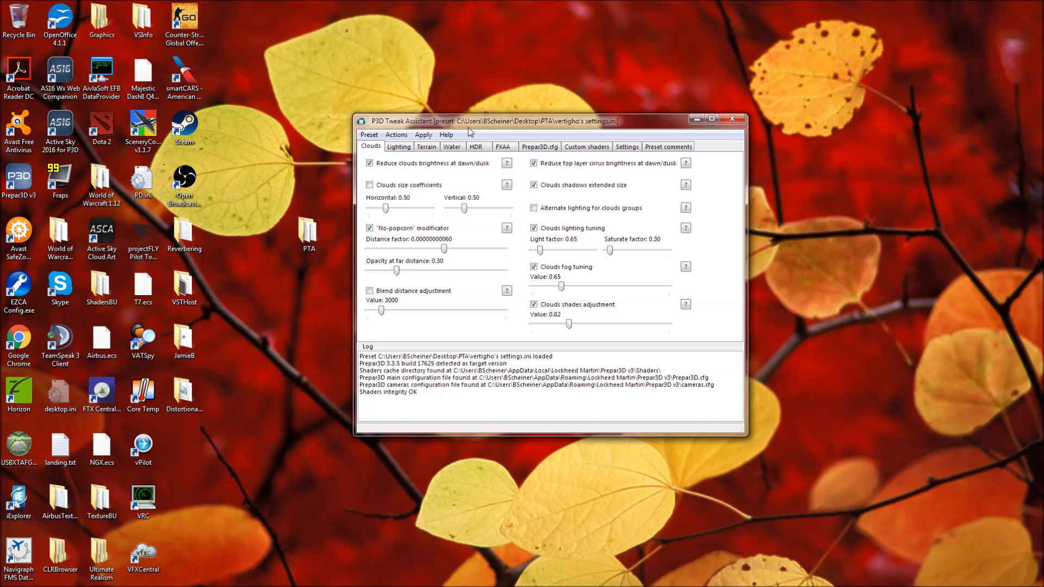
View the options for creating, opening and saving presets, and those for applying presets, core shader tweaks, CFG changes and custom shaders
{"action": "left_click", "coordinate": [368, 136]}
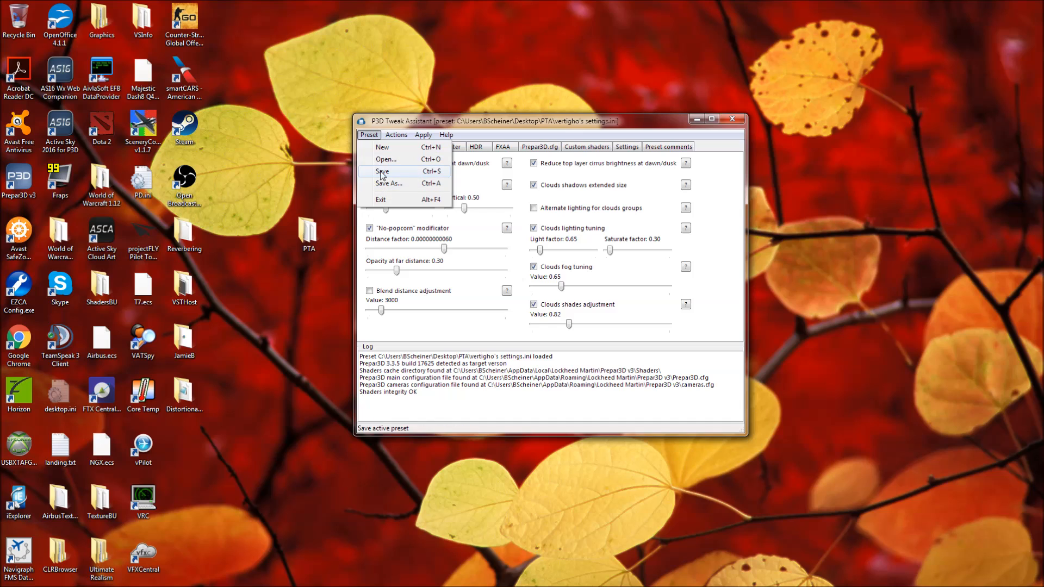
{"action": "left_click", "coordinate": [385, 128]}
{"action": "left_click", "coordinate": [423, 135]}
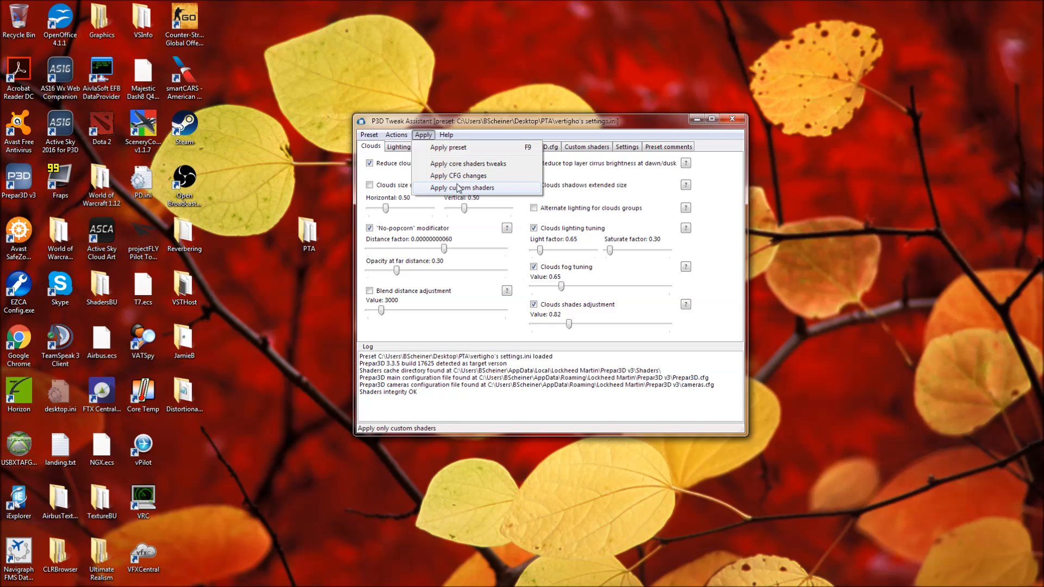
{"action": "left_click", "coordinate": [469, 126]}
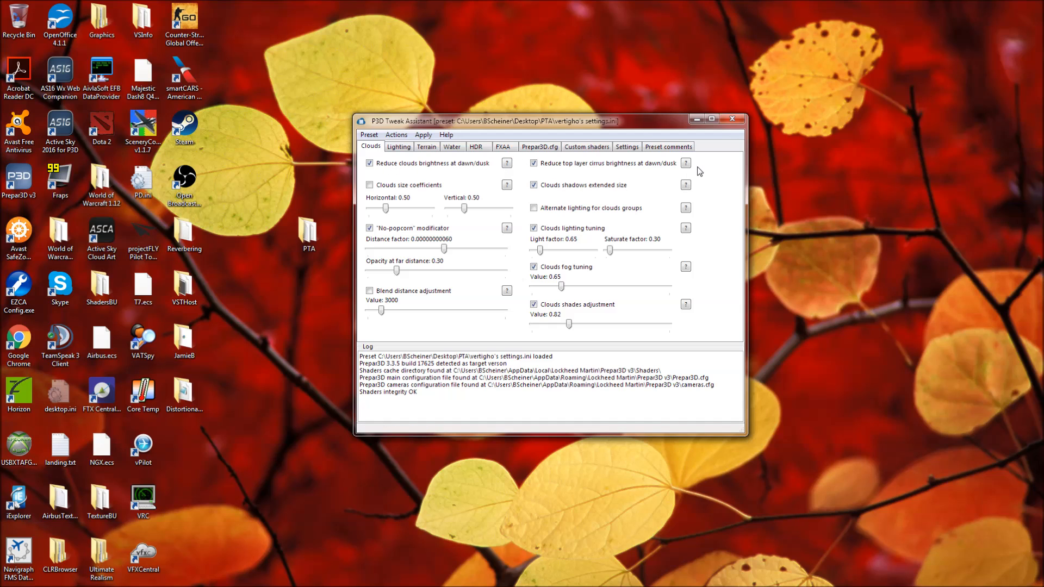
Read the help explanation and comparison image for the Reduce clouds brightness at dawn/dusk tweak, then close it
{"action": "left_click", "coordinate": [507, 164]}
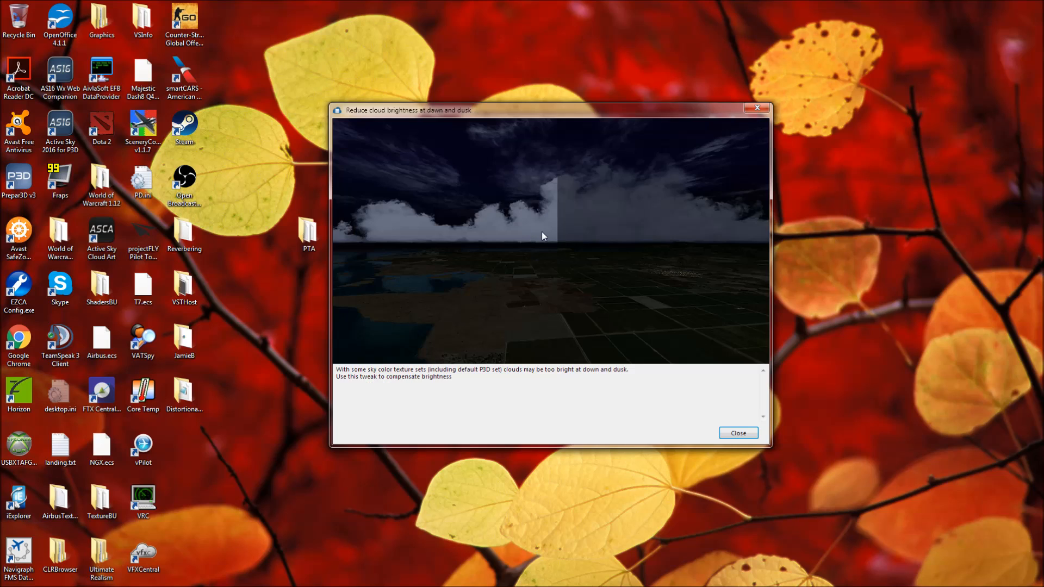
{"action": "left_click_drag", "start_coordinate": [517, 125], "coordinate": [500, 135]}
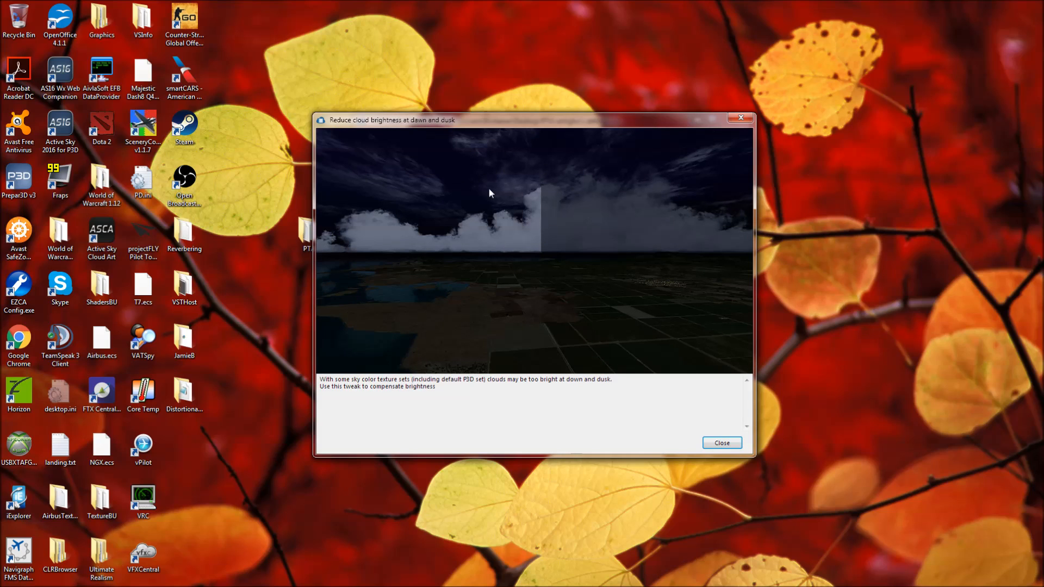
{"action": "left_click_drag", "start_coordinate": [437, 386], "coordinate": [324, 379]}
{"action": "left_click", "coordinate": [345, 387]}
{"action": "double_click", "coordinate": [575, 380]}
{"action": "left_click", "coordinate": [565, 380]}
{"action": "left_click", "coordinate": [722, 442]}
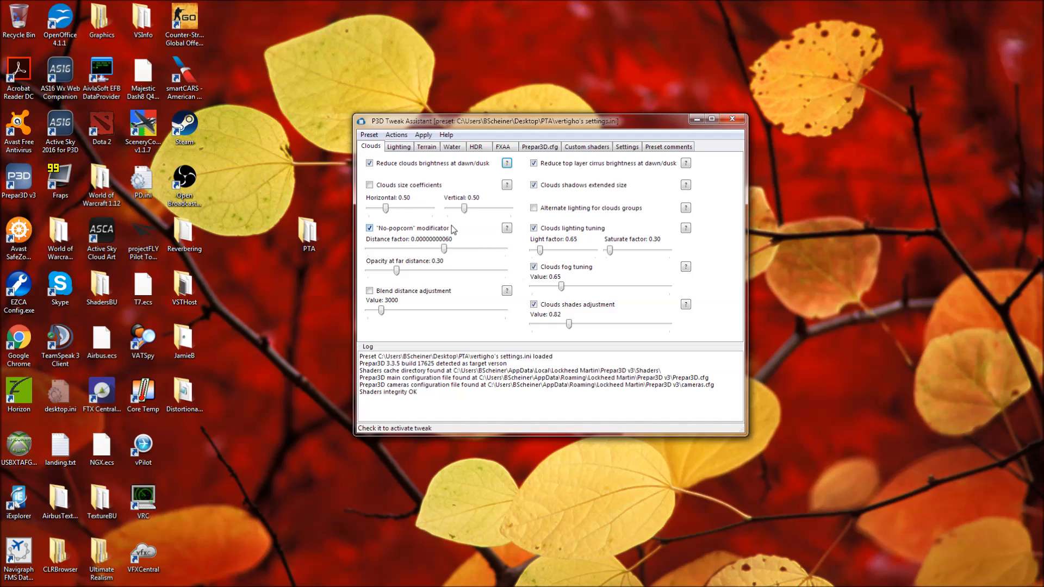
Read the help explanations for the "No-popcorn" modificator and Blend distance adjustment cloud tweaks
{"action": "left_click", "coordinate": [505, 229]}
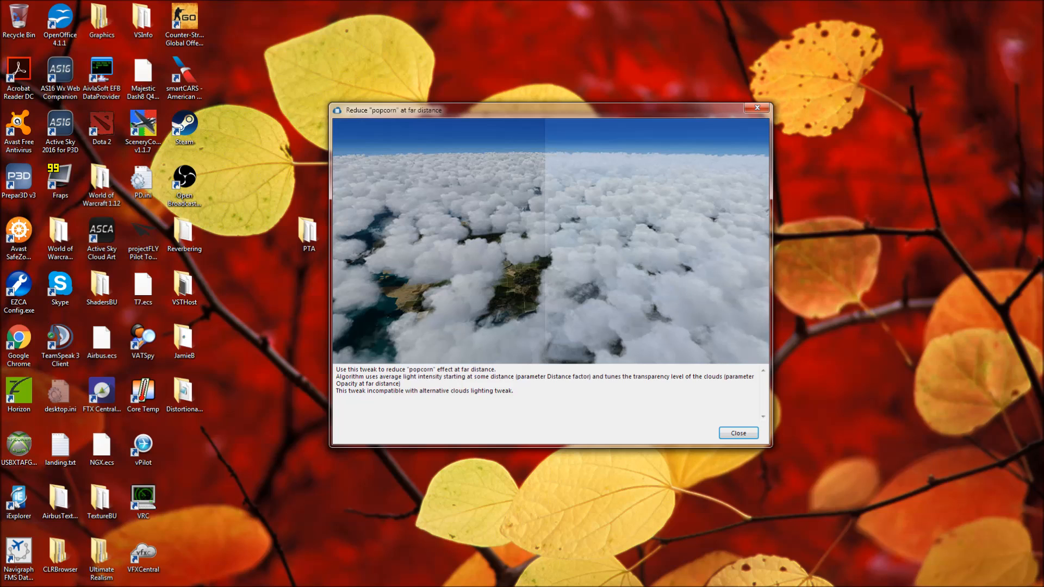
{"action": "left_click", "coordinate": [738, 433]}
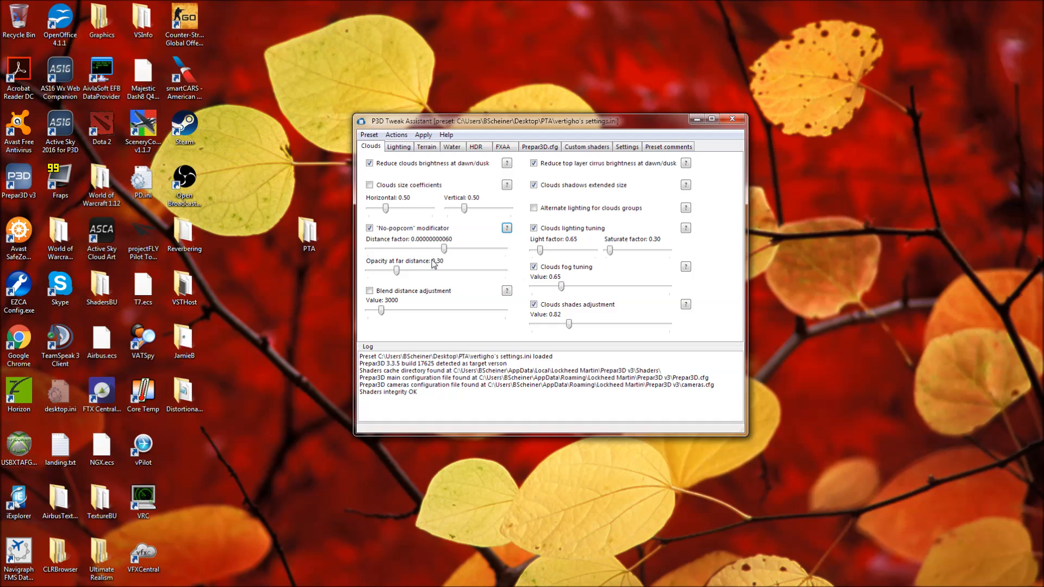
{"action": "left_click", "coordinate": [507, 291]}
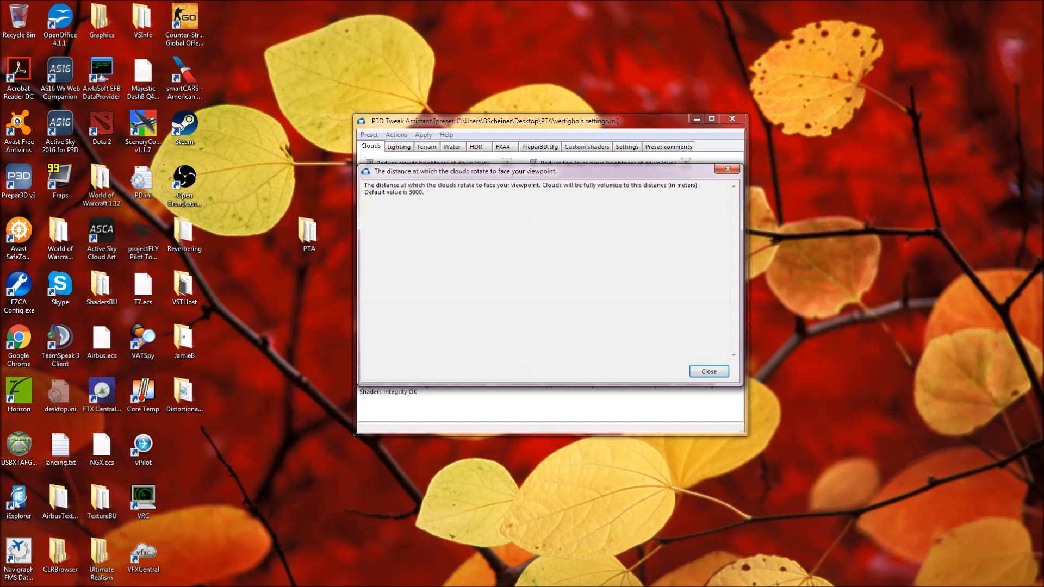
{"action": "left_click", "coordinate": [705, 372]}
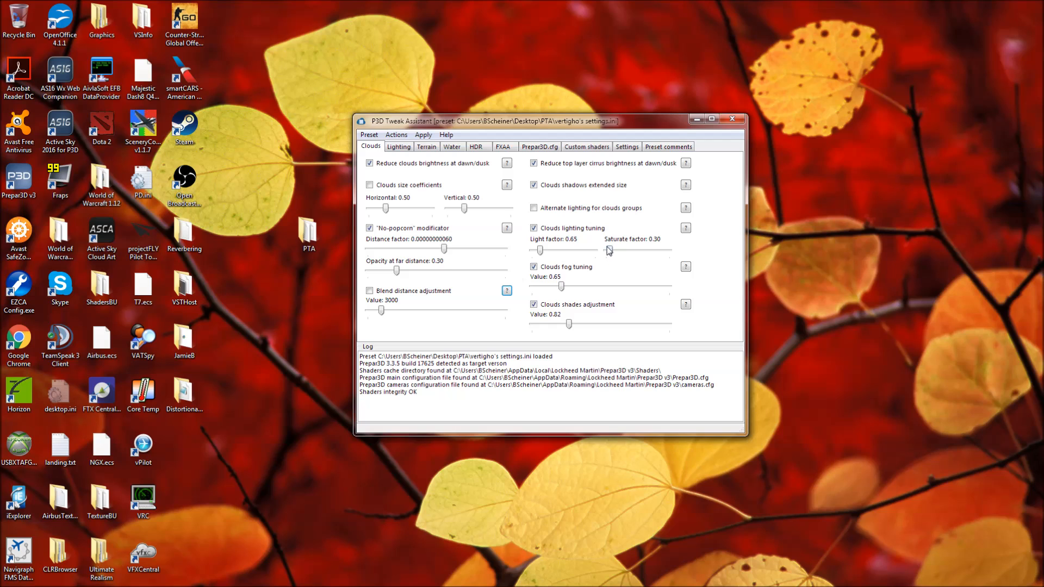
Read the help explanations and comparison images for Clouds lighting tuning, Clouds fog tuning and Clouds shades adjustment
{"action": "left_click", "coordinate": [685, 229]}
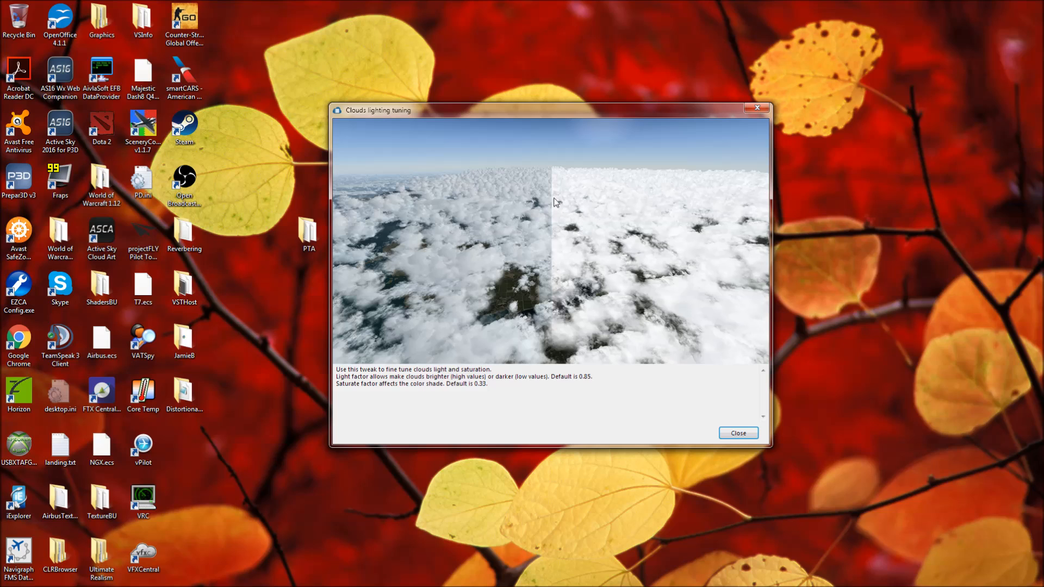
{"action": "left_click", "coordinate": [739, 433]}
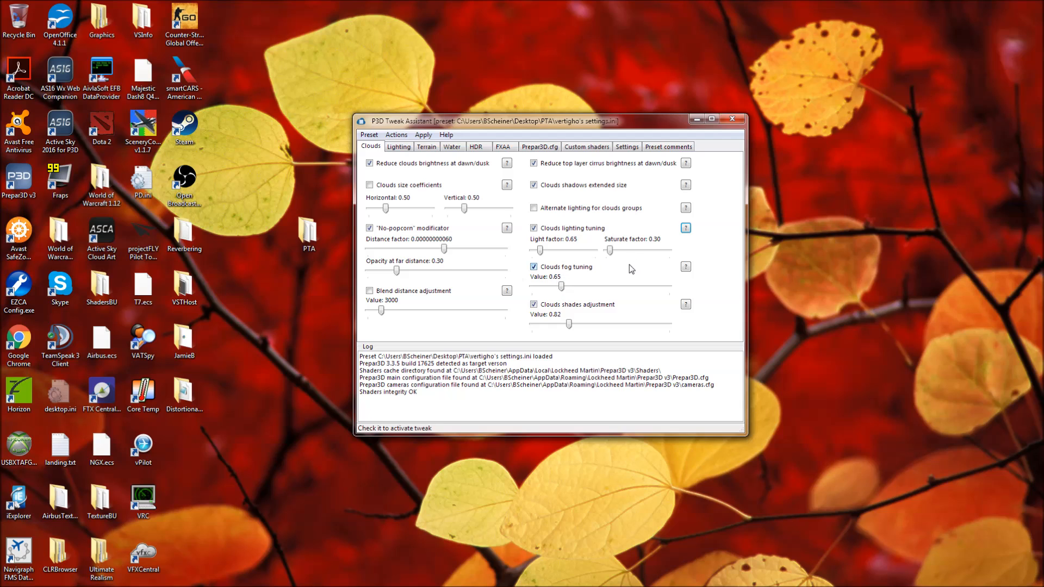
{"action": "left_click", "coordinate": [685, 267]}
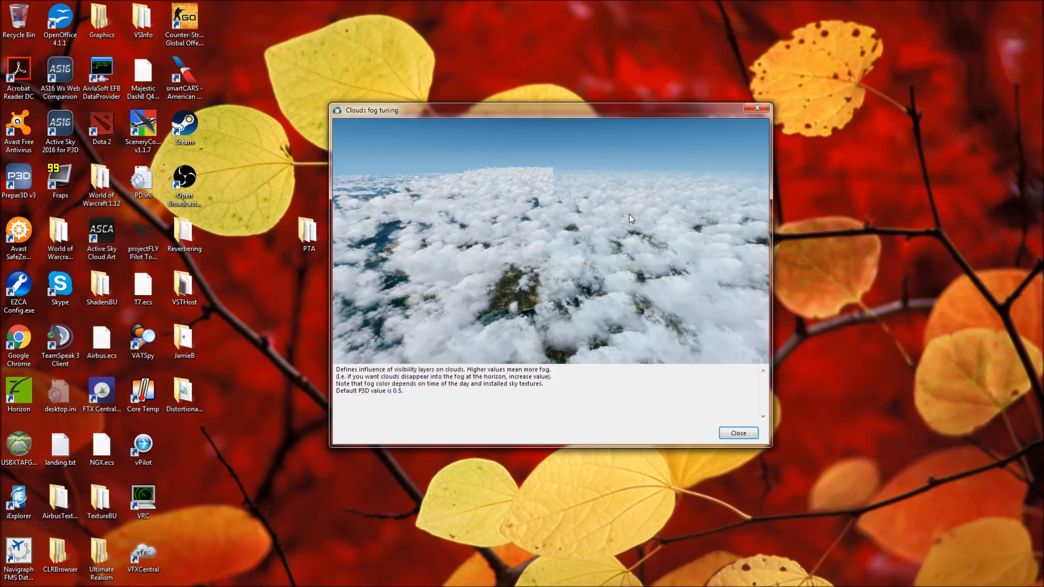
{"action": "left_click", "coordinate": [739, 433]}
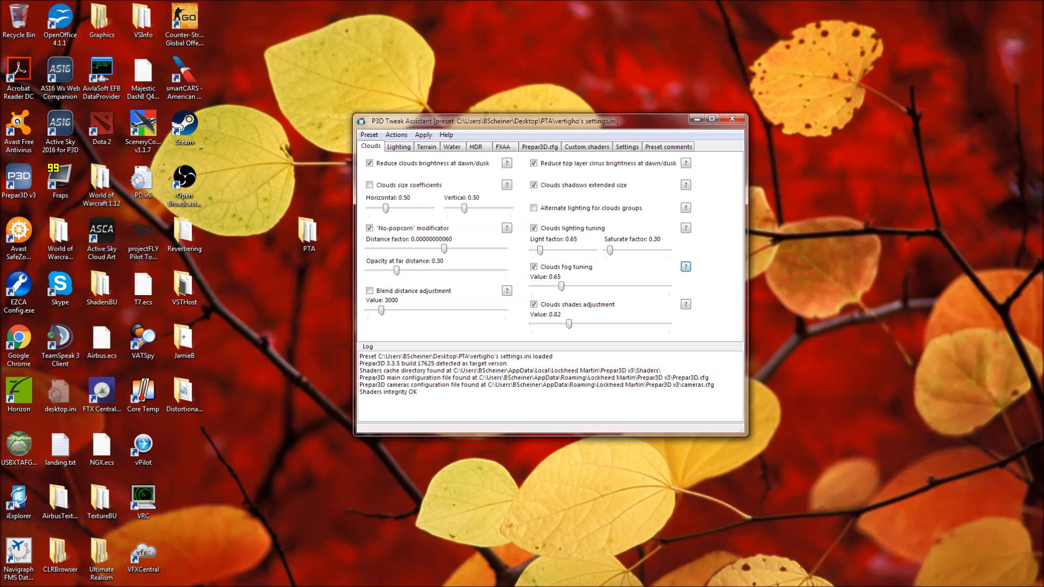
{"action": "left_click", "coordinate": [685, 304]}
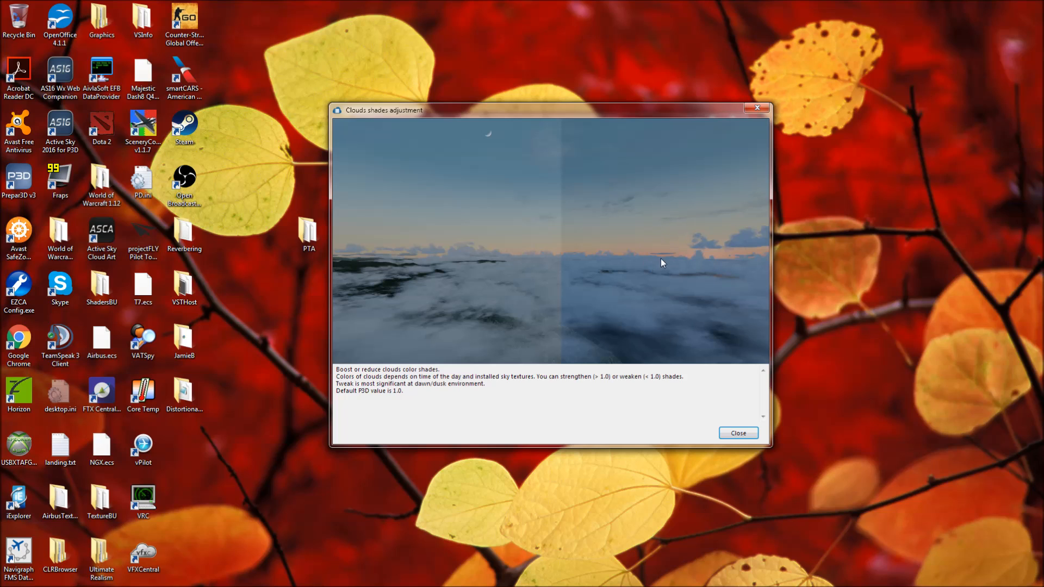
{"action": "left_click", "coordinate": [739, 433]}
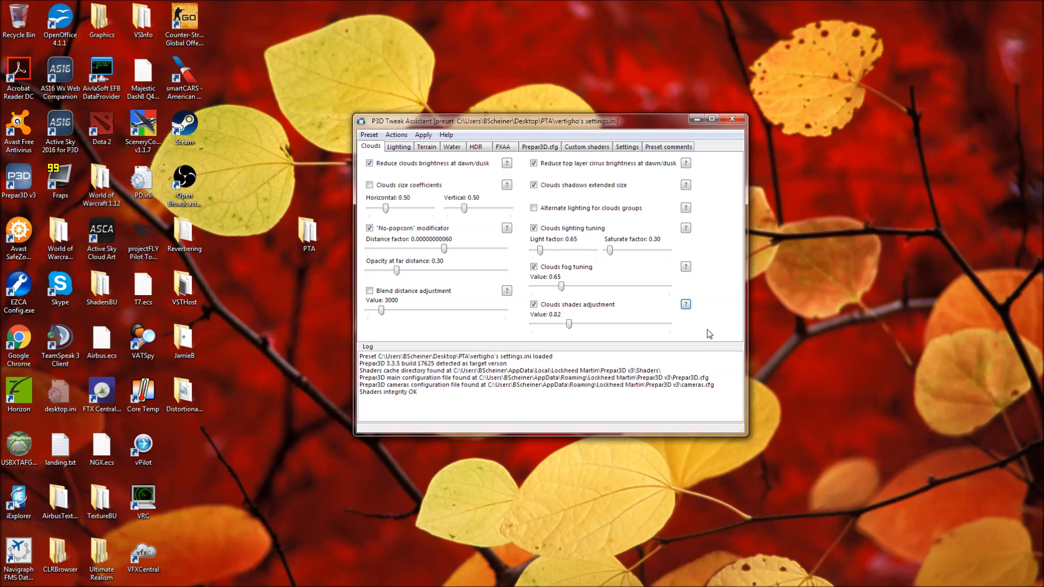
Show the Lighting tweaks and read the help explanation for Adjust terrain ambient sunlight
{"action": "left_click", "coordinate": [405, 146]}
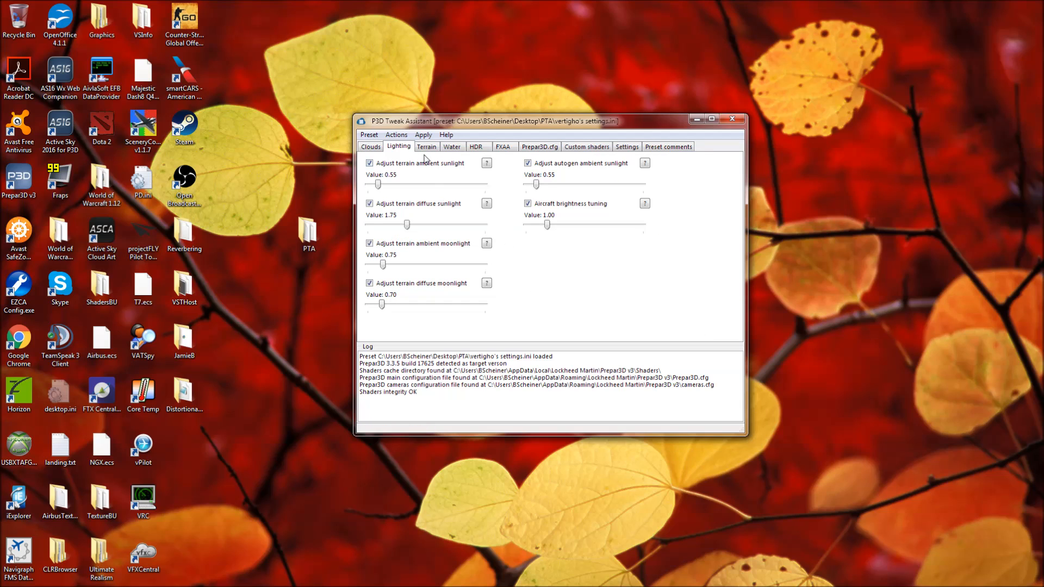
{"action": "left_click", "coordinate": [487, 165]}
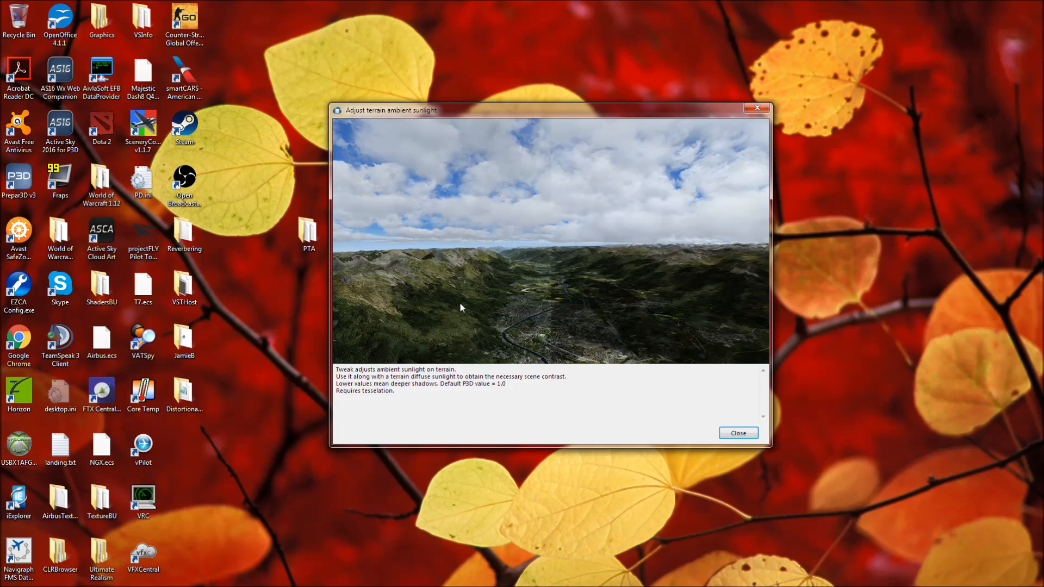
{"action": "left_click", "coordinate": [737, 433]}
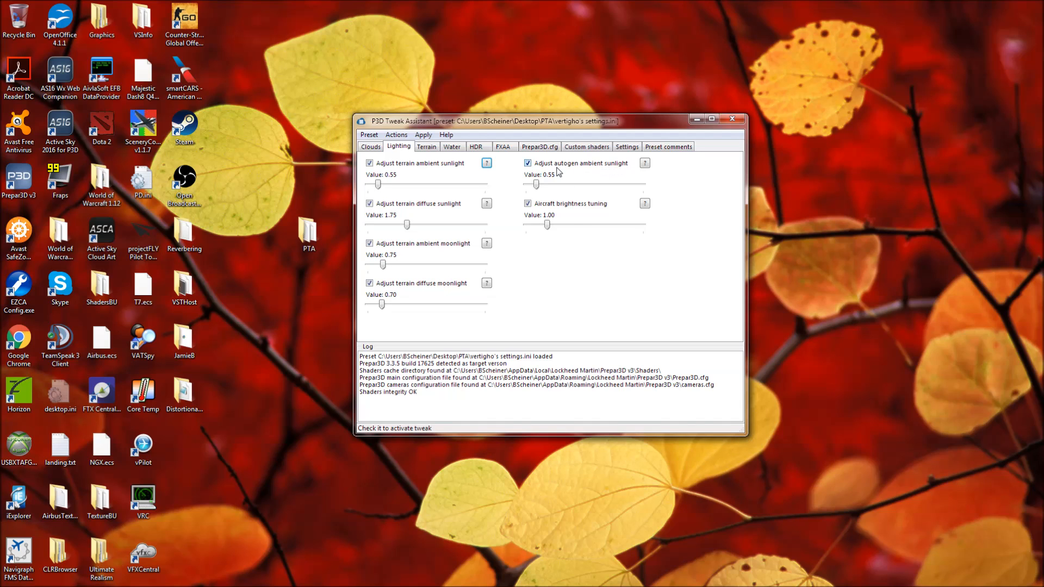
Read the help explanations and comparison images for Adjust autogen ambient sunlight, Adjust terrain diffuse sunlight and Aircraft brightness tuning
{"action": "left_click", "coordinate": [645, 164]}
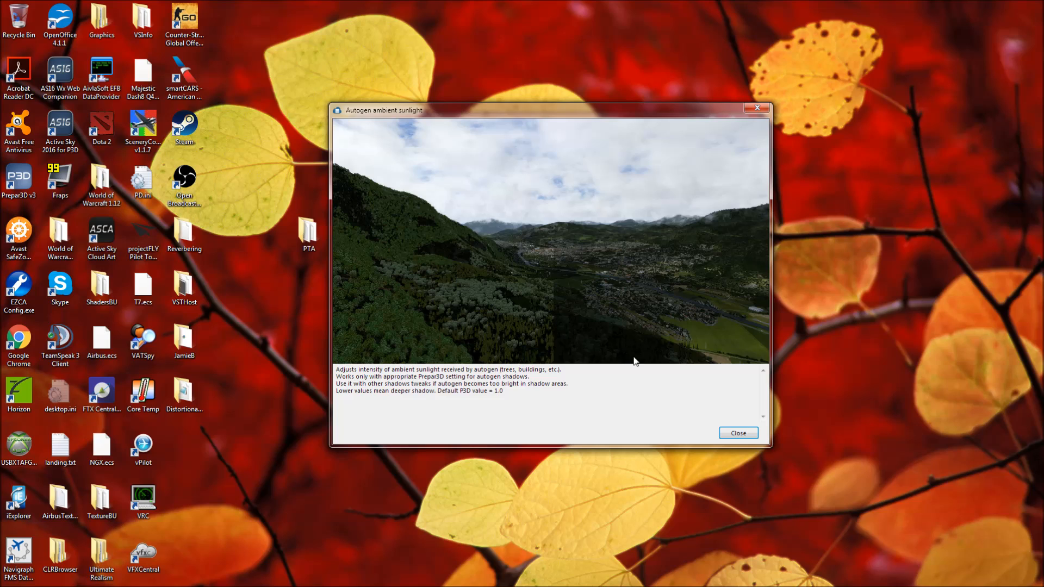
{"action": "left_click", "coordinate": [738, 433]}
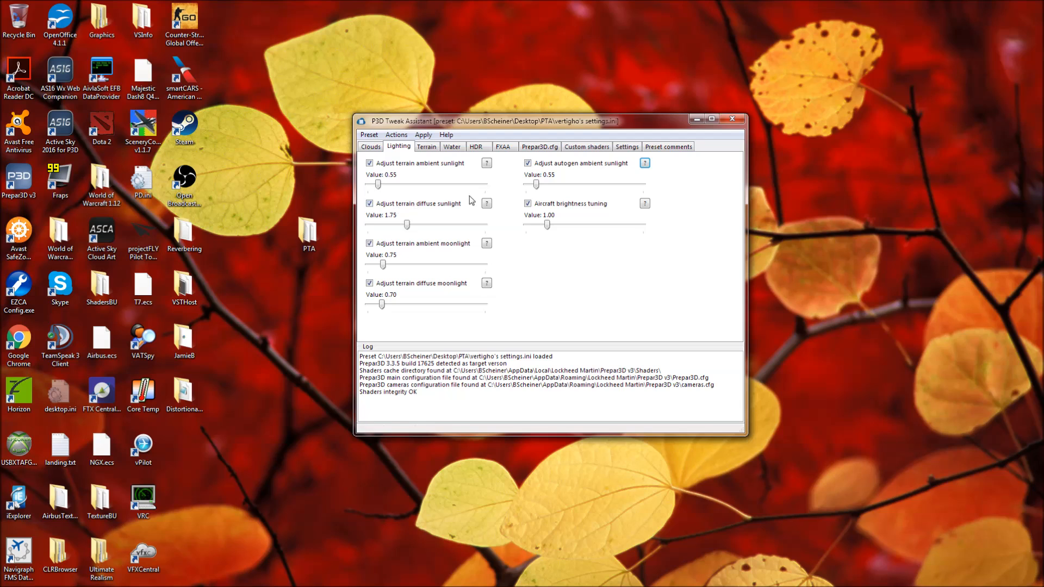
{"action": "left_click", "coordinate": [487, 205]}
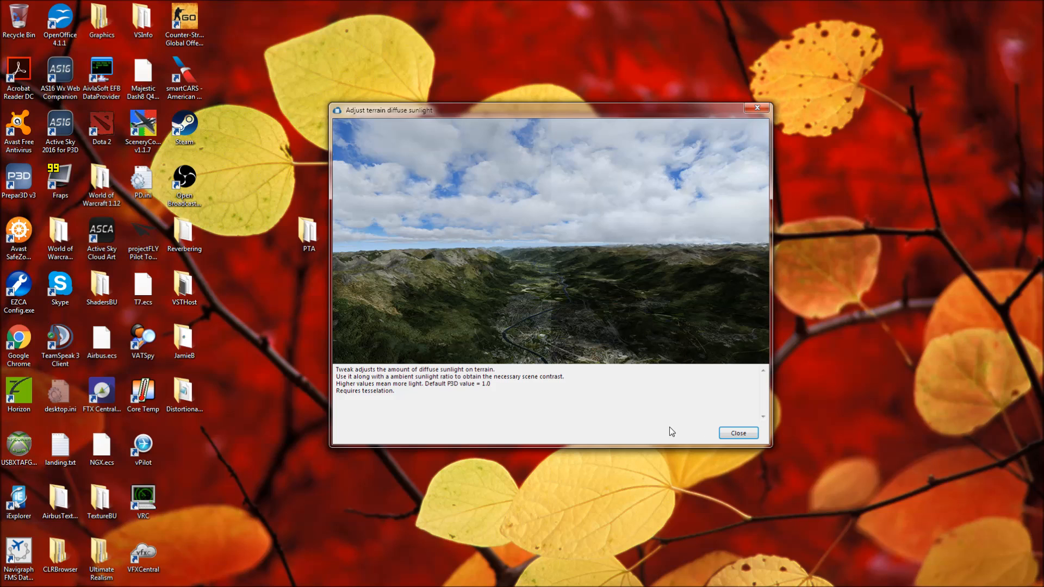
{"action": "left_click", "coordinate": [739, 433]}
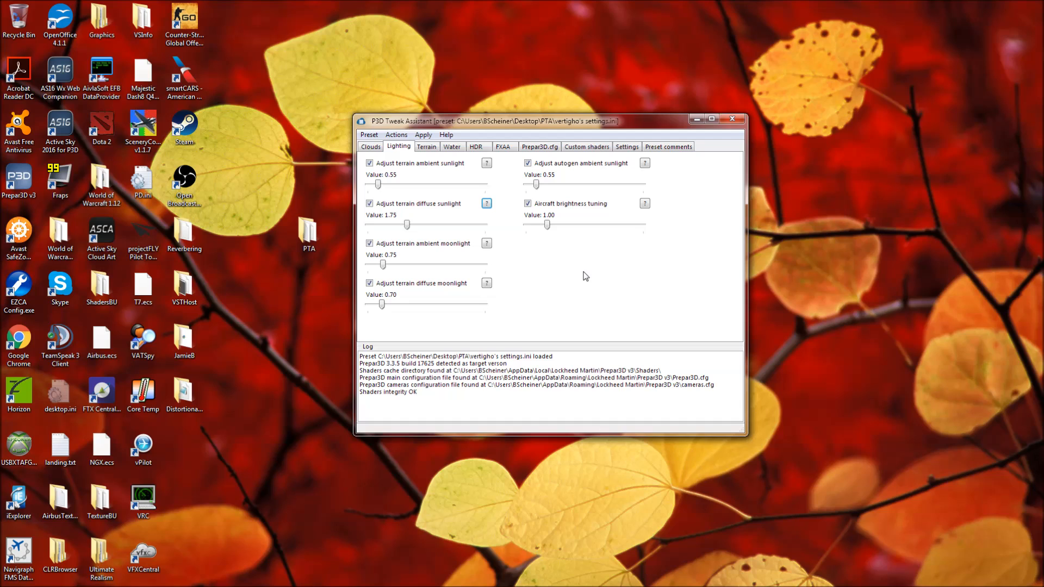
{"action": "left_click", "coordinate": [645, 204]}
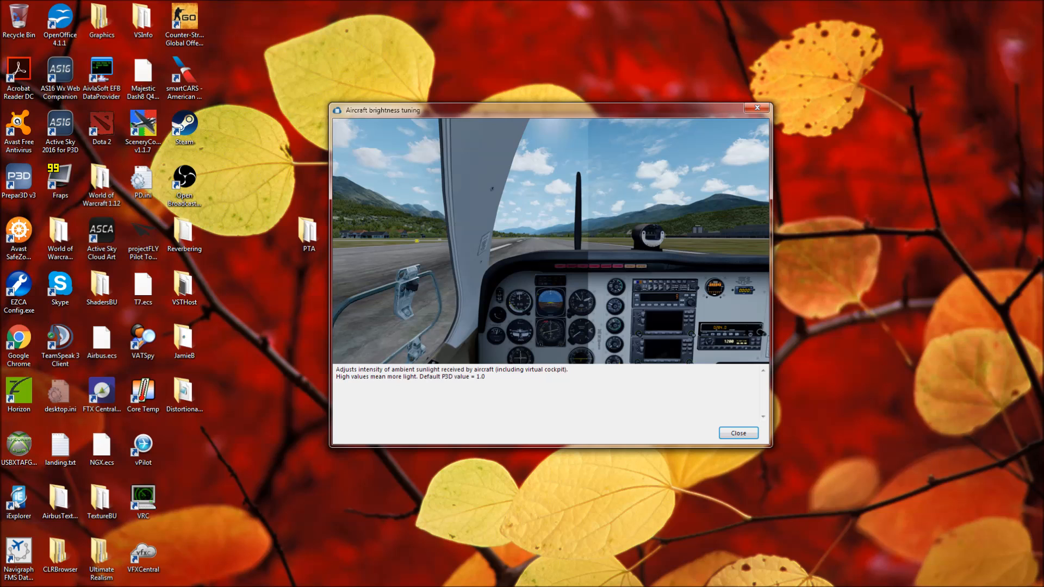
{"action": "left_click", "coordinate": [737, 433]}
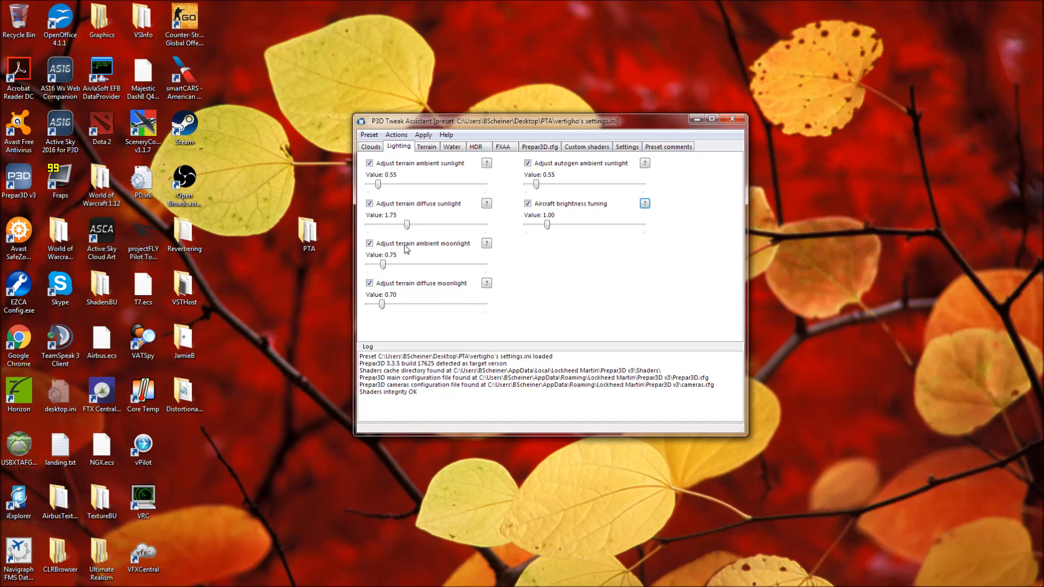
Show the Terrain tweaks and read the help explanations for both versions of the atmosphere scattering effect
{"action": "left_click", "coordinate": [435, 148]}
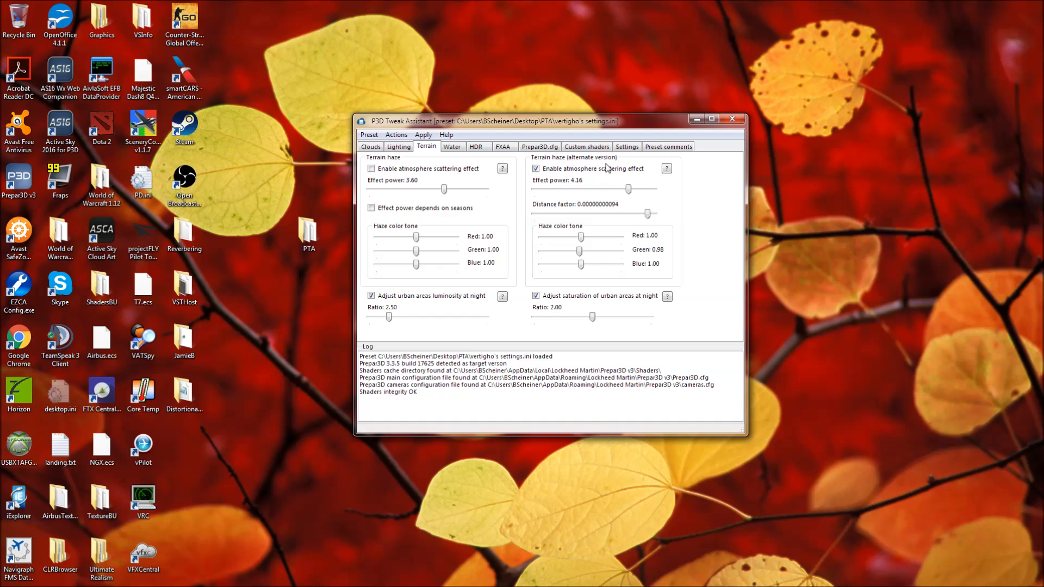
{"action": "left_click", "coordinate": [503, 169]}
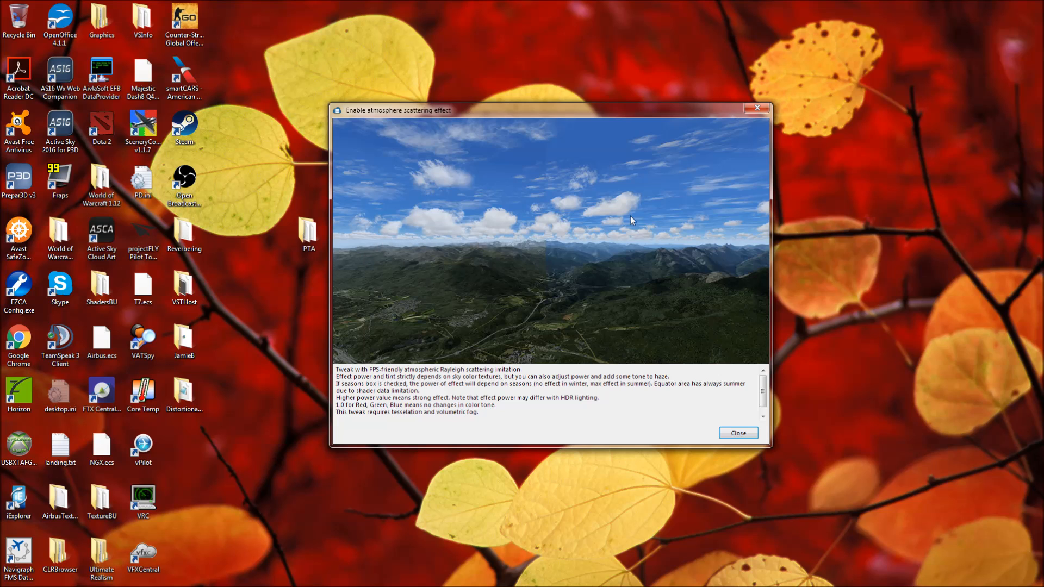
{"action": "left_click", "coordinate": [738, 433]}
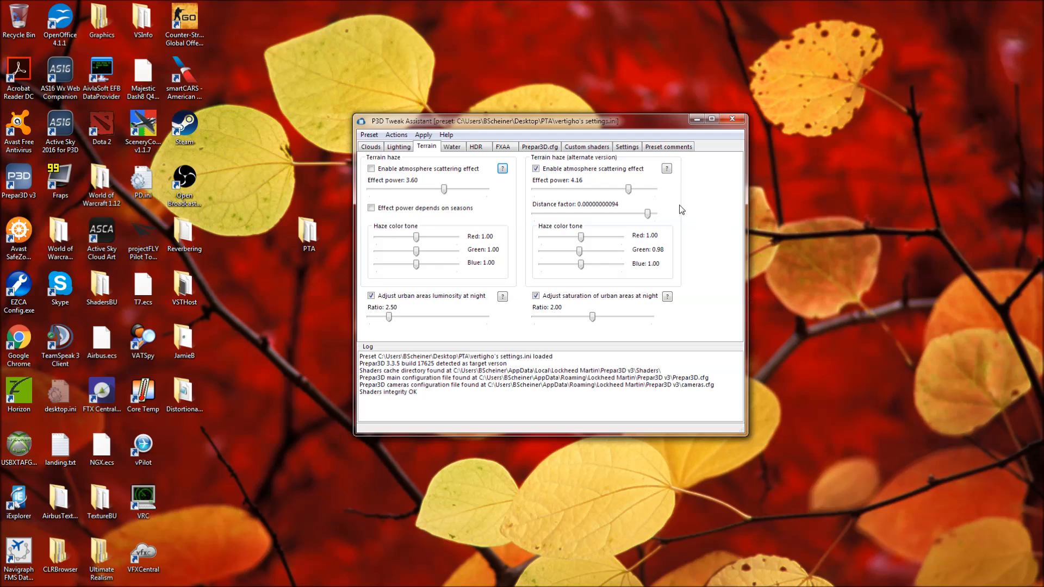
{"action": "left_click", "coordinate": [665, 171]}
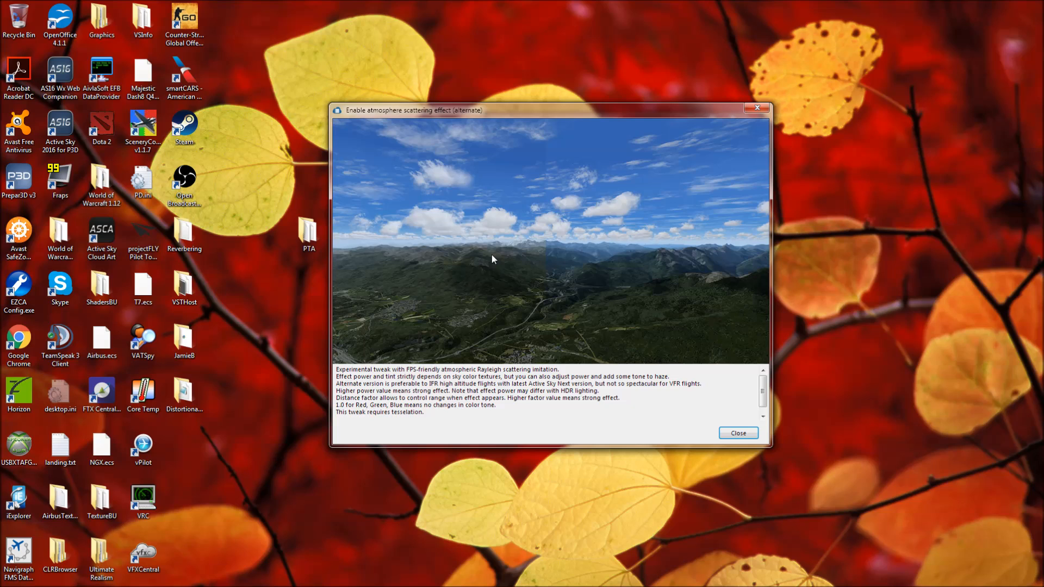
{"action": "left_click", "coordinate": [724, 434]}
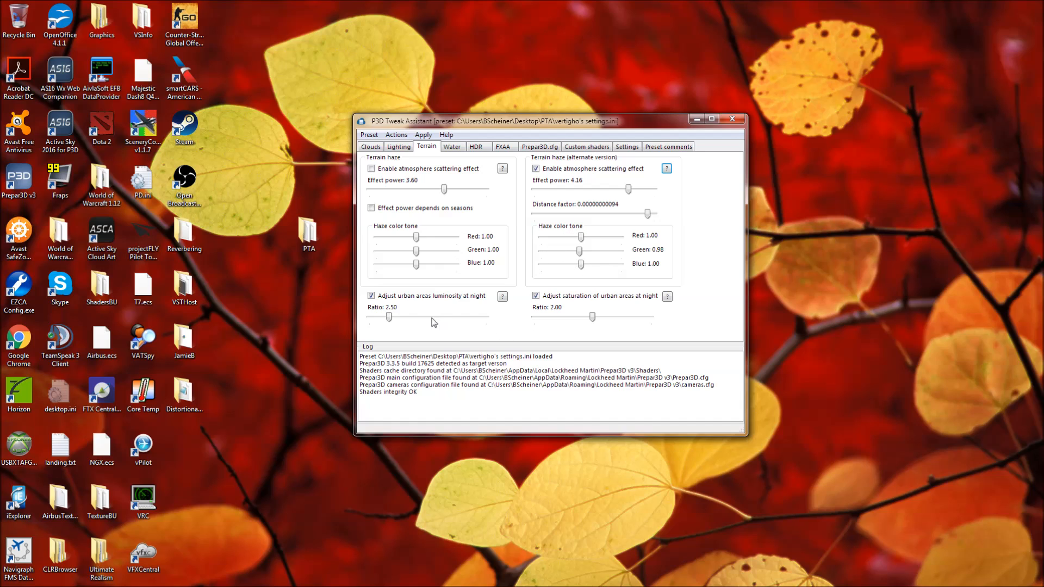
Read the help explanations and comparison images for the luminosity and saturation of urban areas at night
{"action": "left_click", "coordinate": [501, 298]}
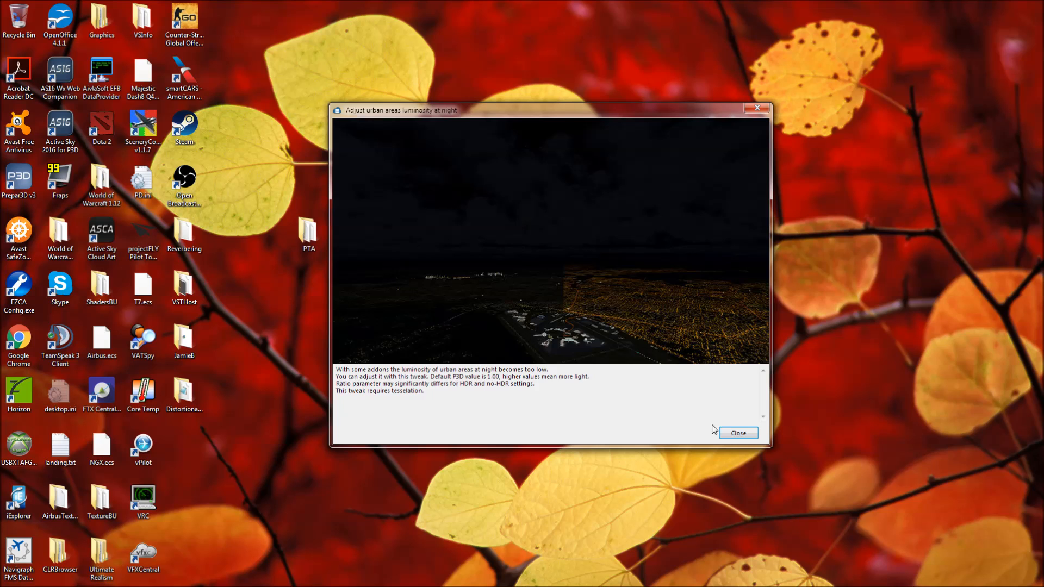
{"action": "left_click", "coordinate": [732, 433]}
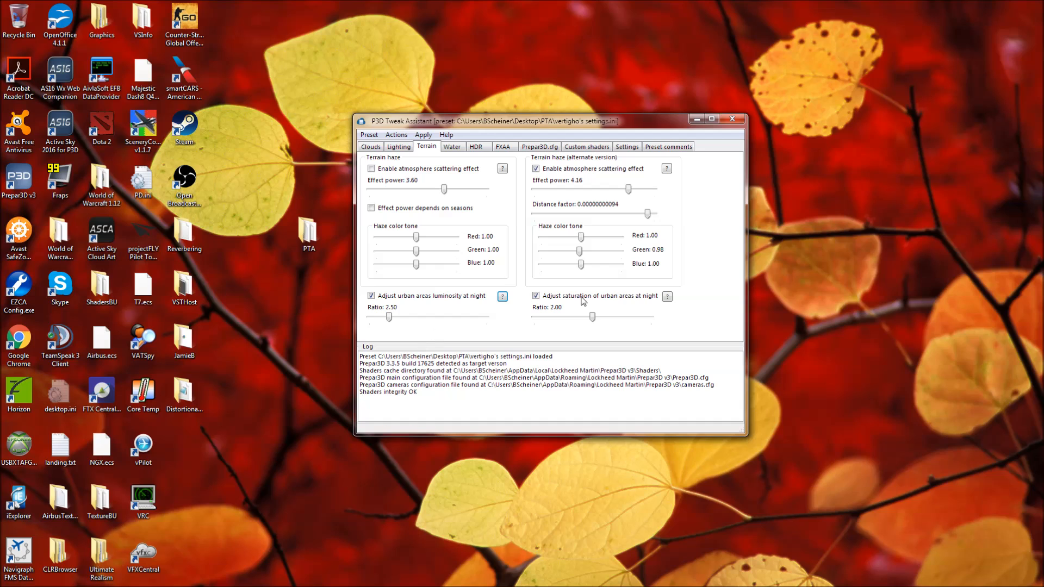
{"action": "left_click", "coordinate": [667, 296]}
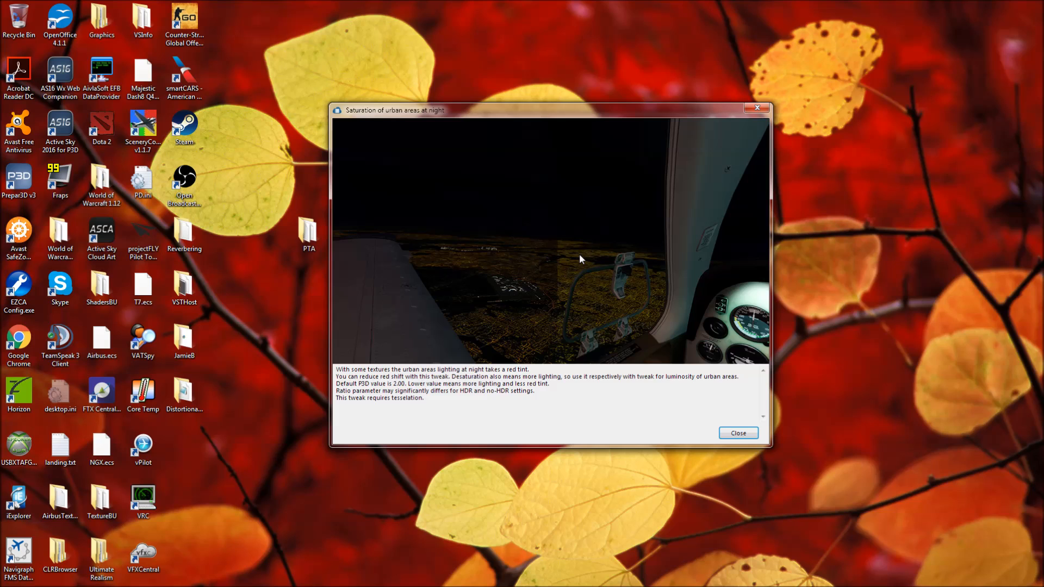
{"action": "left_click", "coordinate": [739, 433]}
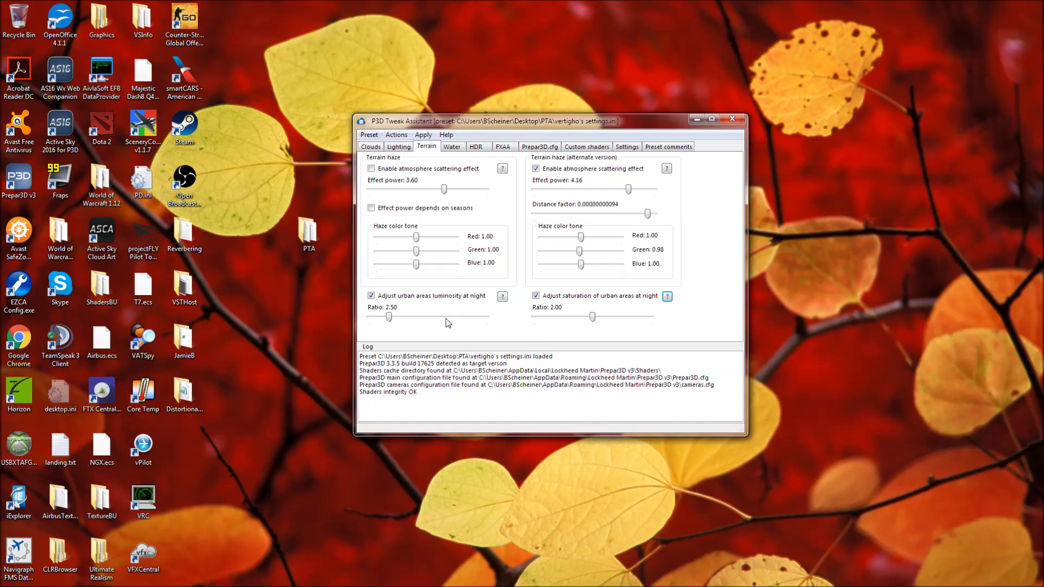
Show the Water tweaks and read the help explanations for FSX-like sun reflection on water and Adjust granularity of water surface
{"action": "left_click", "coordinate": [461, 150]}
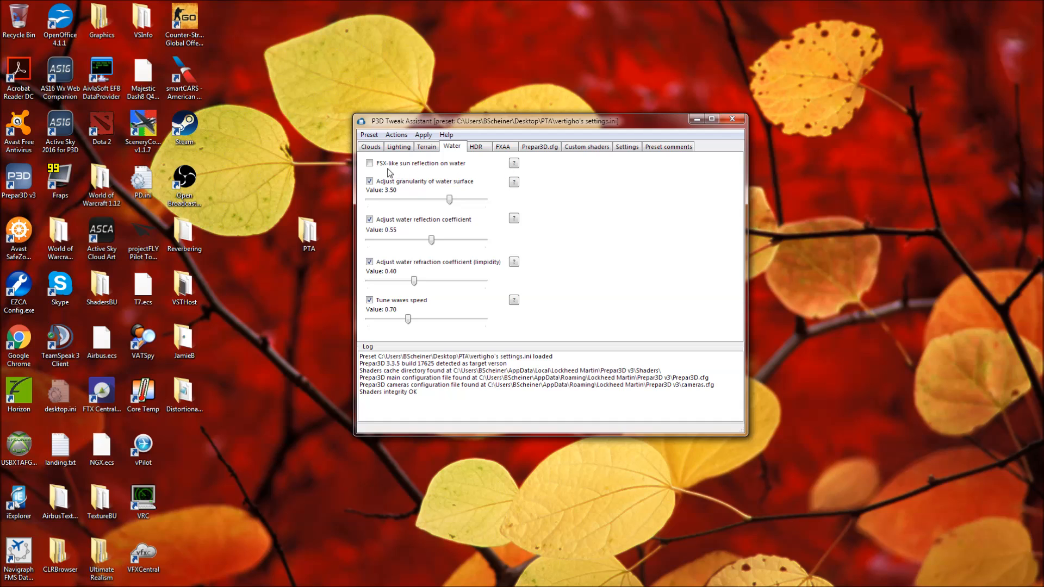
{"action": "left_click", "coordinate": [514, 163]}
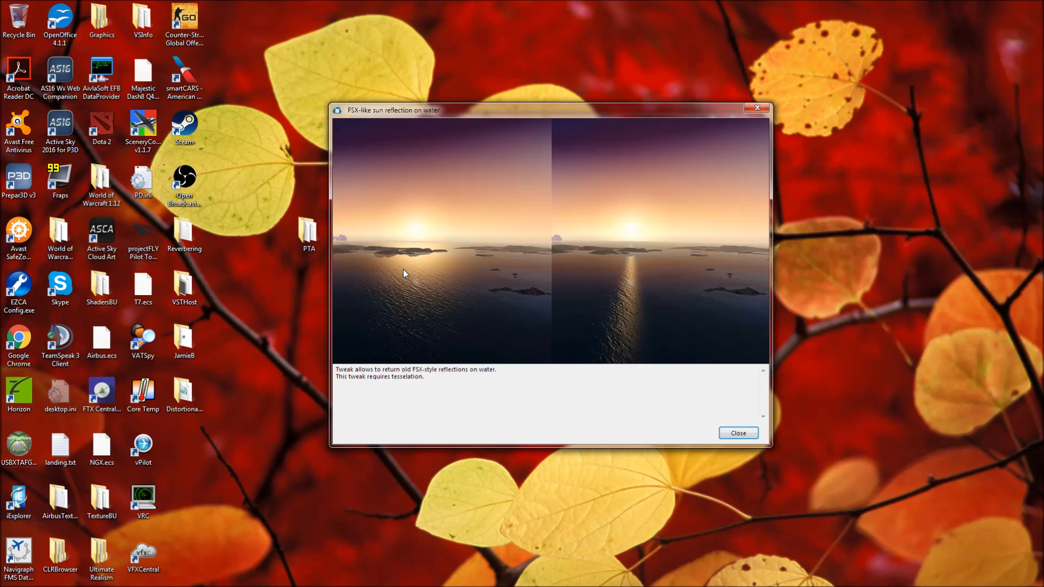
{"action": "left_click", "coordinate": [738, 433]}
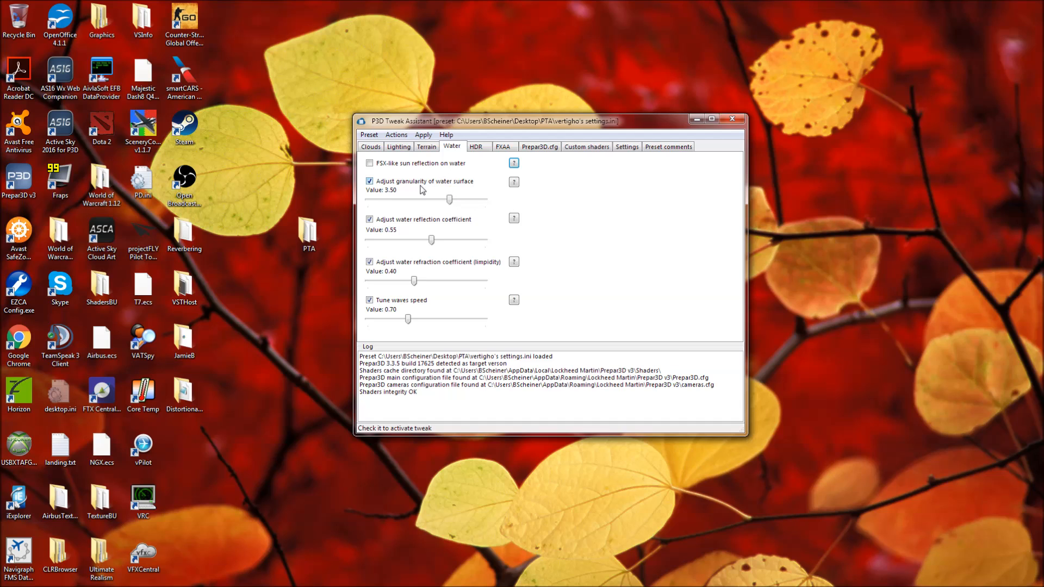
{"action": "left_click", "coordinate": [513, 183]}
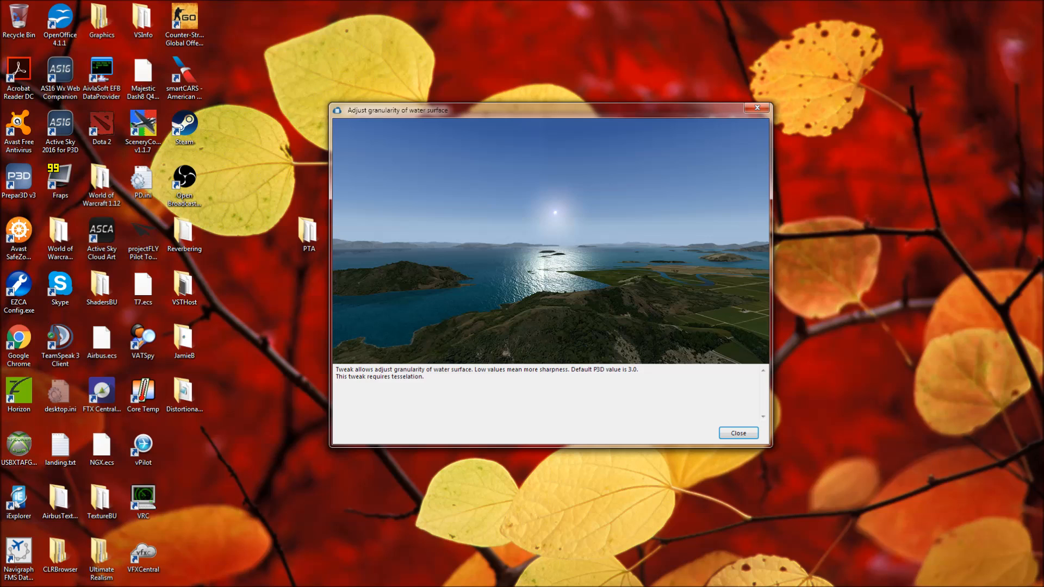
{"action": "left_click_drag", "start_coordinate": [639, 370], "coordinate": [627, 370]}
{"action": "left_click", "coordinate": [639, 370]}
{"action": "left_click", "coordinate": [633, 369]}
{"action": "left_click", "coordinate": [739, 433]}
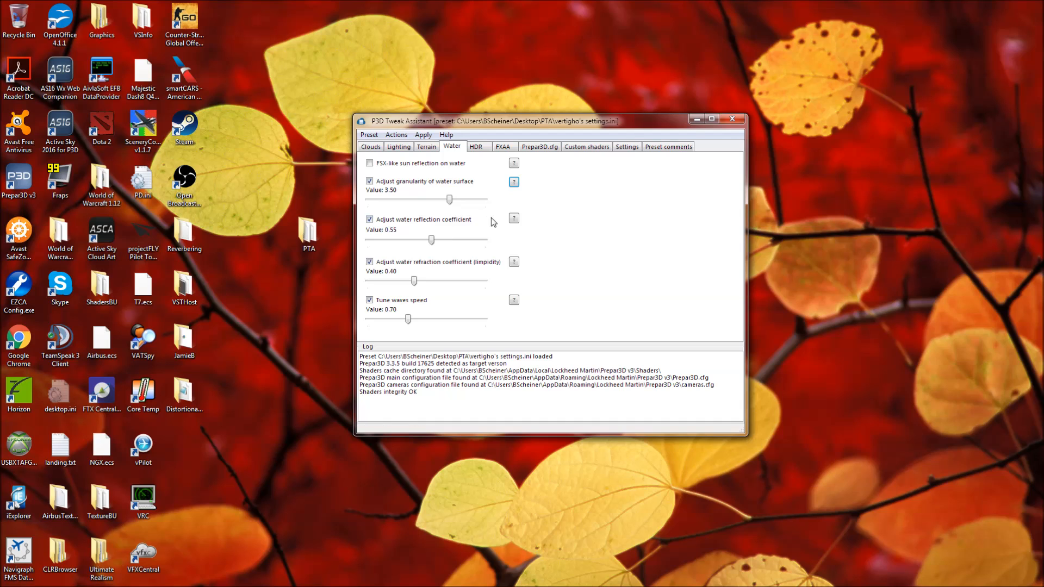
Read the help explanations and comparison images for the water reflection and water refraction (limpidity) coefficients
{"action": "left_click", "coordinate": [513, 219]}
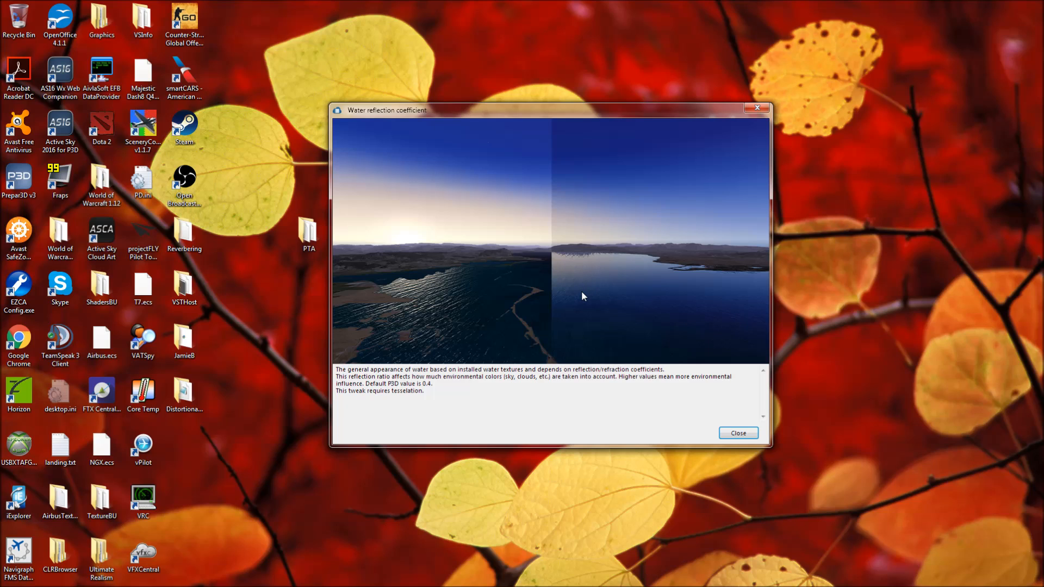
{"action": "left_click", "coordinate": [735, 434]}
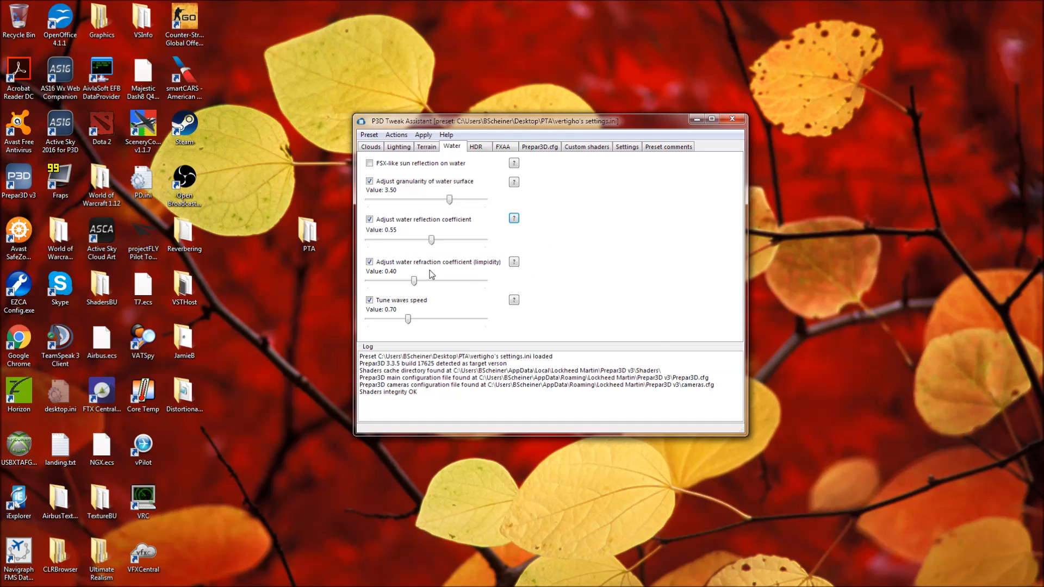
{"action": "left_click", "coordinate": [513, 263]}
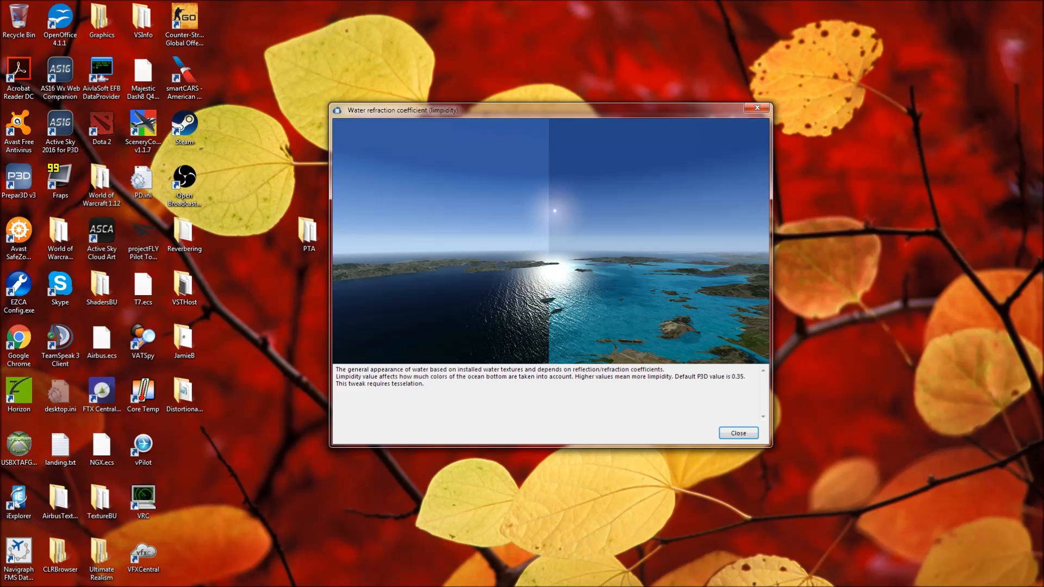
{"action": "left_click_drag", "start_coordinate": [476, 377], "coordinate": [509, 377]}
{"action": "left_click", "coordinate": [489, 397]}
{"action": "left_click", "coordinate": [736, 433]}
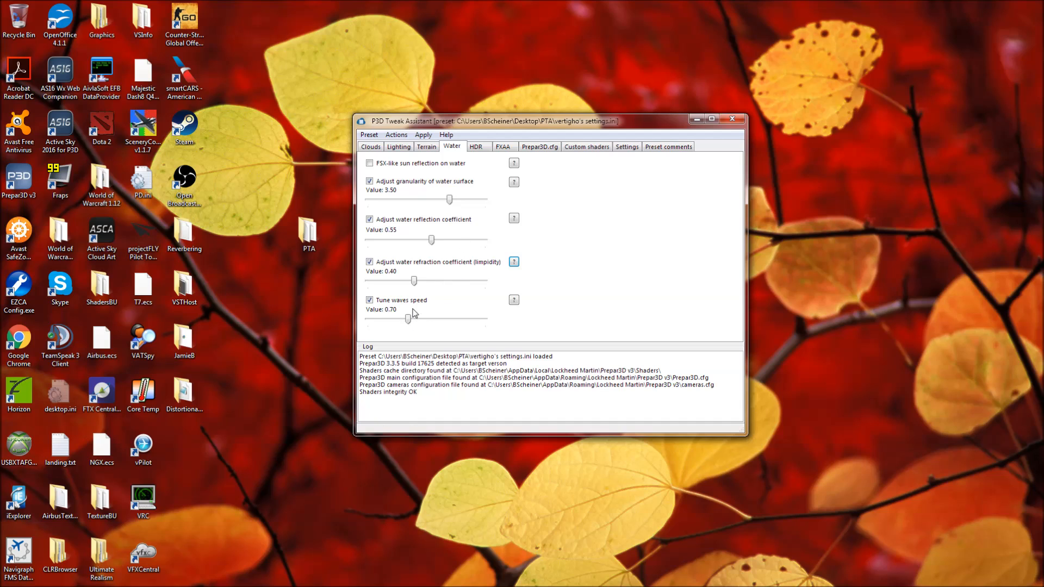
Show the HDR tweaks and read the help explanations for Alternate tonemap adjustment and Turn off HDR luminance adaptation effect
{"action": "left_click", "coordinate": [476, 147]}
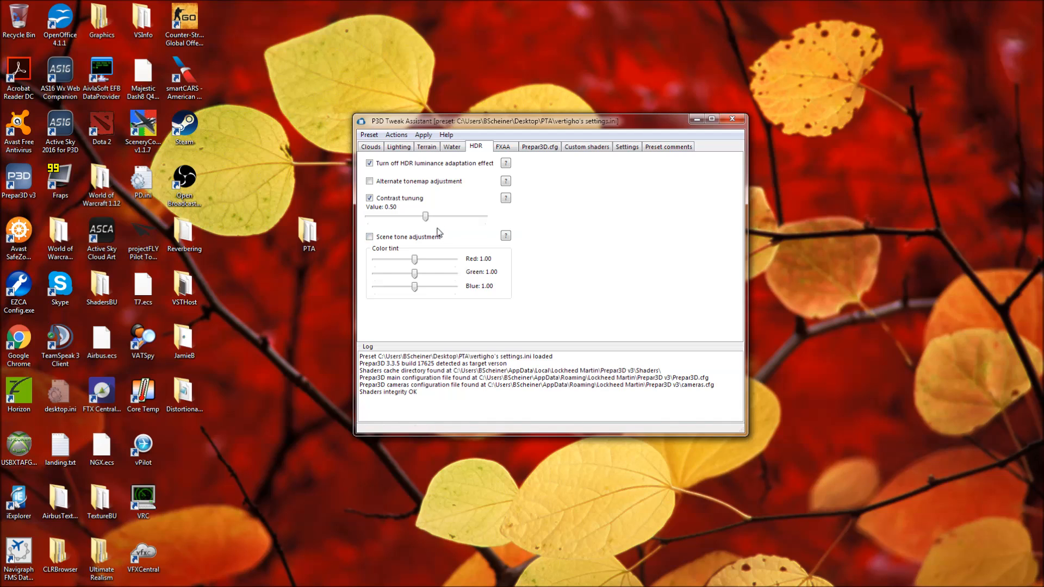
{"action": "left_click", "coordinate": [506, 181]}
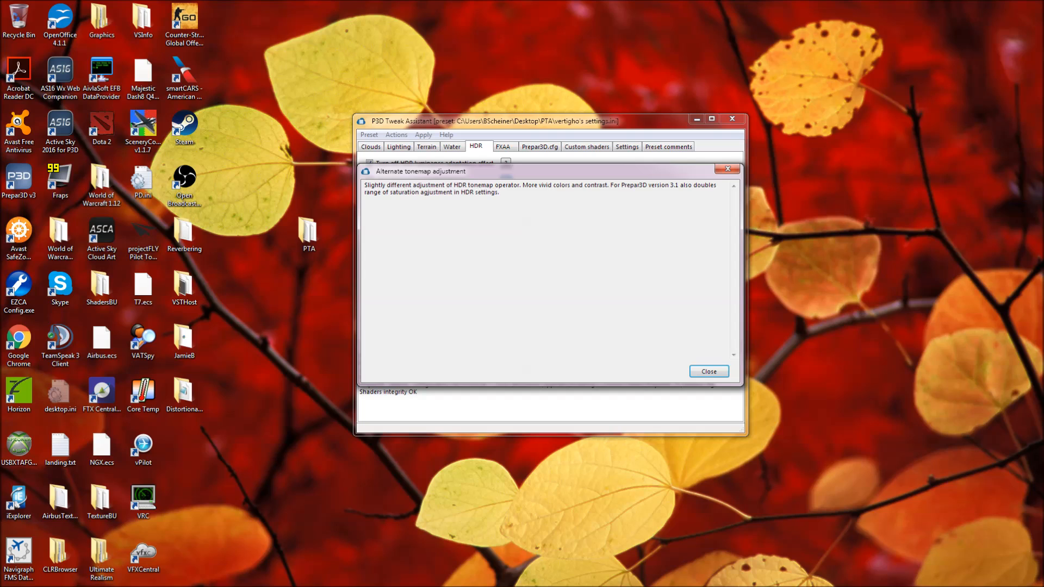
{"action": "left_click", "coordinate": [710, 371]}
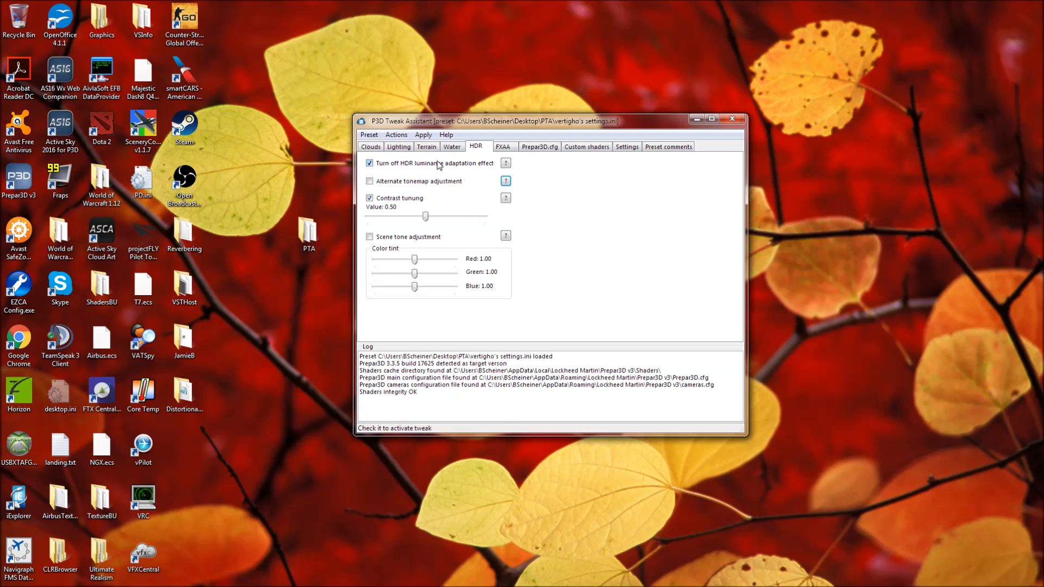
{"action": "left_click", "coordinate": [507, 163]}
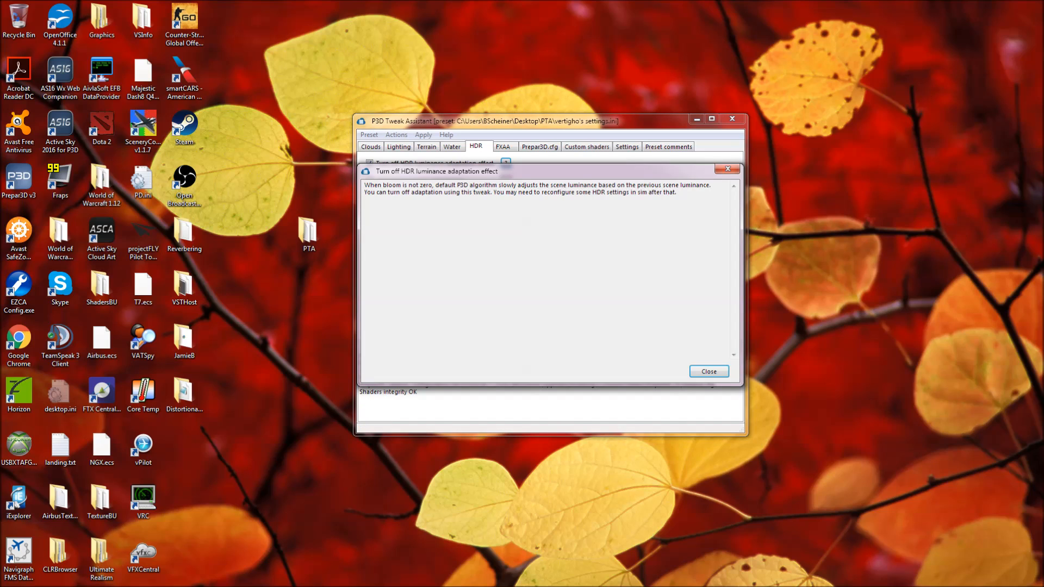
{"action": "left_click_drag", "start_coordinate": [364, 185], "coordinate": [409, 186]}
{"action": "left_click", "coordinate": [408, 202]}
{"action": "left_click", "coordinate": [705, 371]}
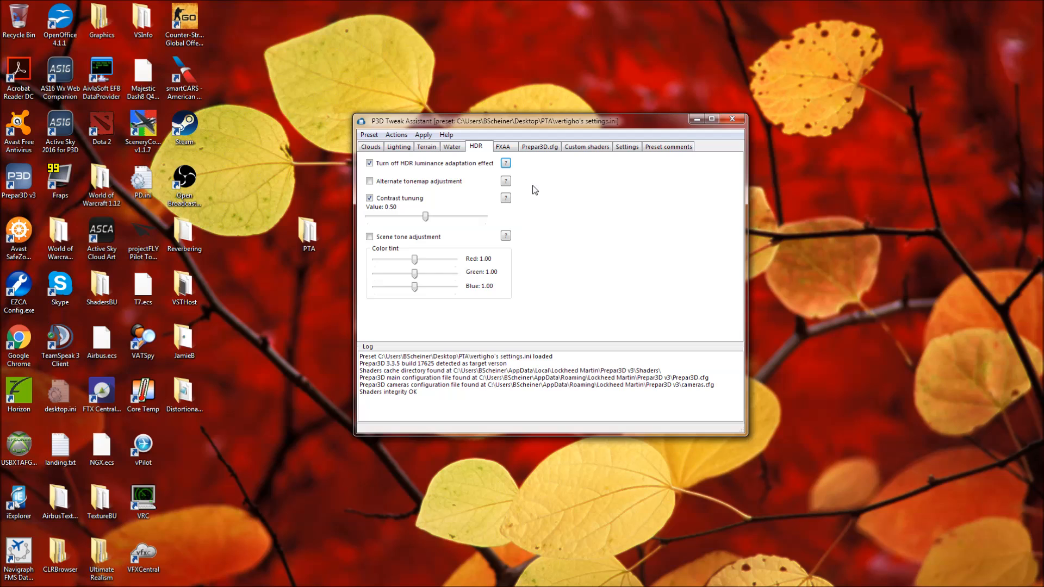
Show the FXAA tweaks and read the whole help explanation for Tune FXAA quality, then close it
{"action": "left_click", "coordinate": [505, 148]}
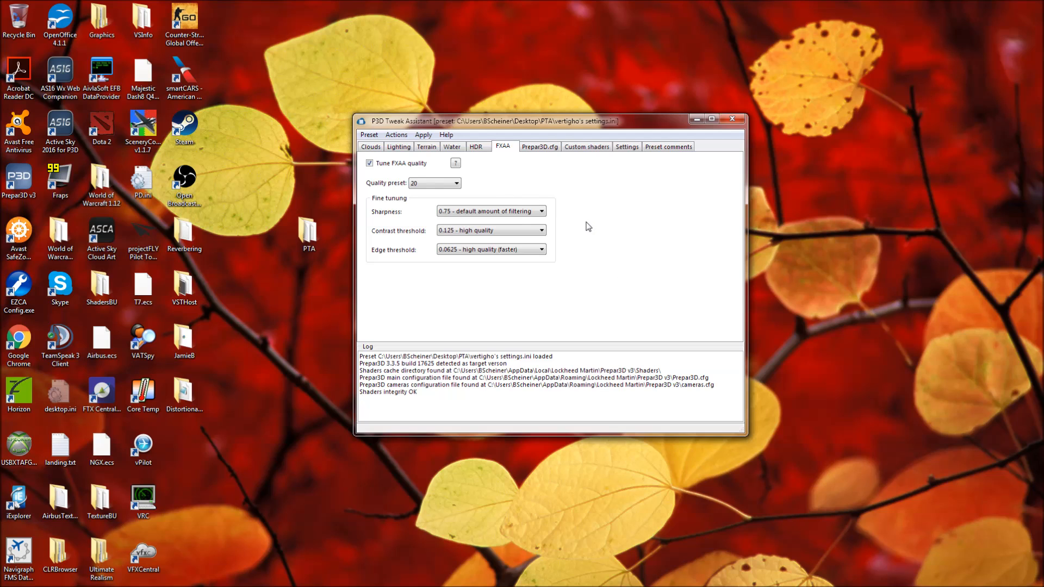
{"action": "left_click", "coordinate": [456, 163]}
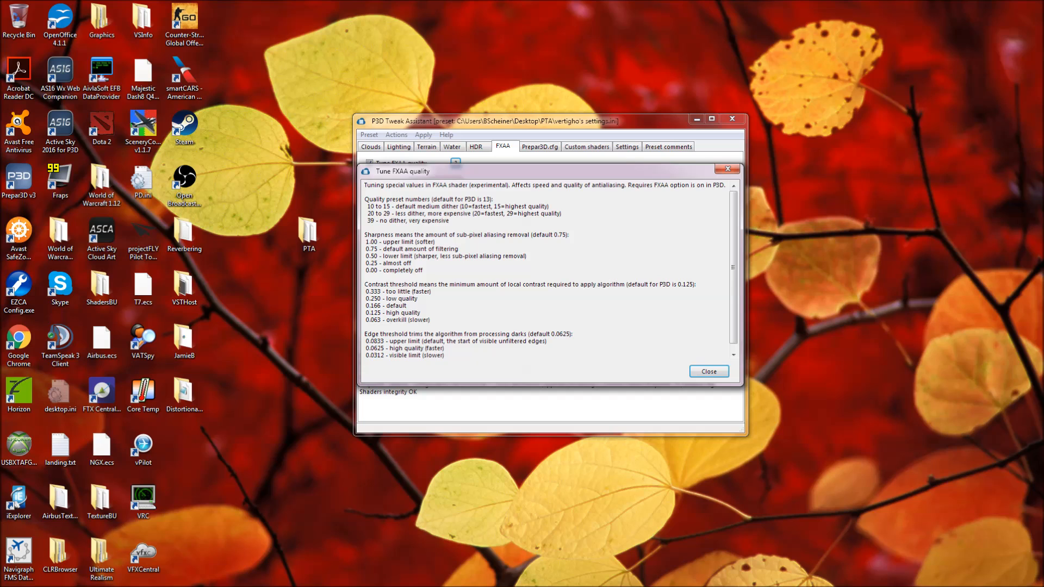
{"action": "scroll", "coordinate": [544, 272], "scroll_direction": "down", "scroll_amount": 1}
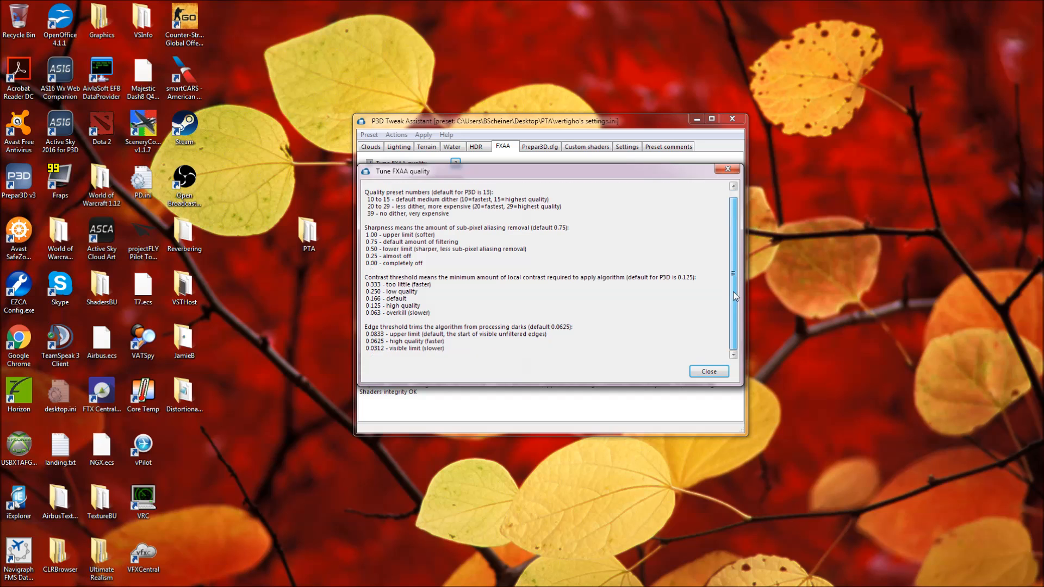
{"action": "left_click", "coordinate": [709, 372]}
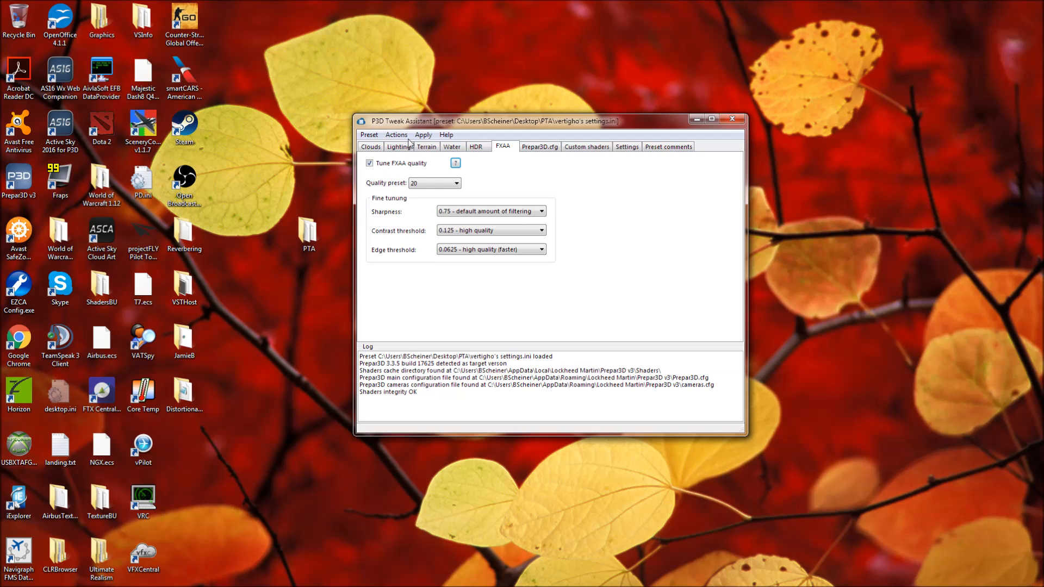
Show the Prepar3D.cfg tweaks and read the help explanation for tweaking the main configuration file, closing it when done
{"action": "left_click", "coordinate": [553, 148]}
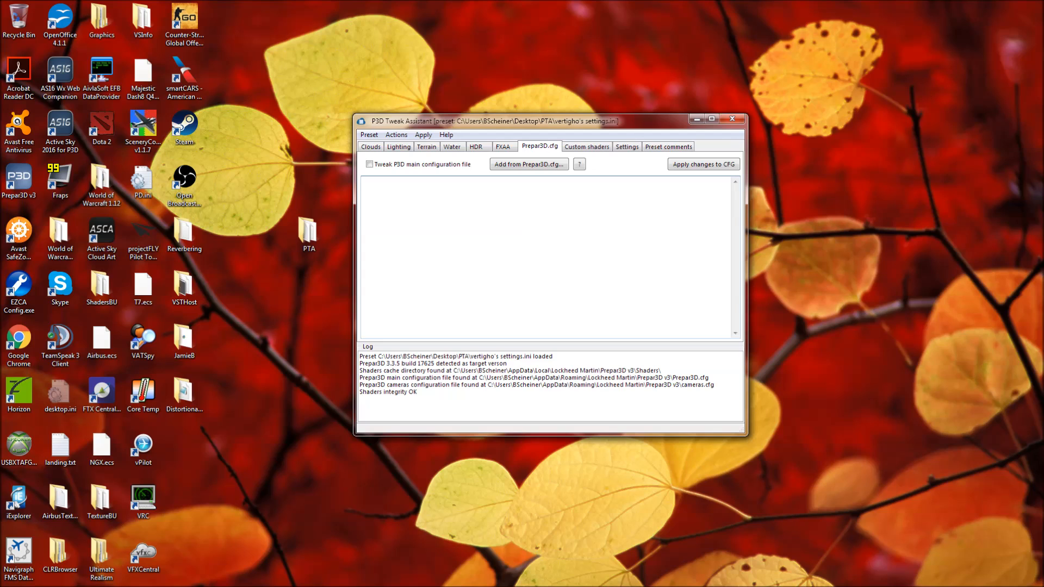
{"action": "left_click", "coordinate": [578, 166]}
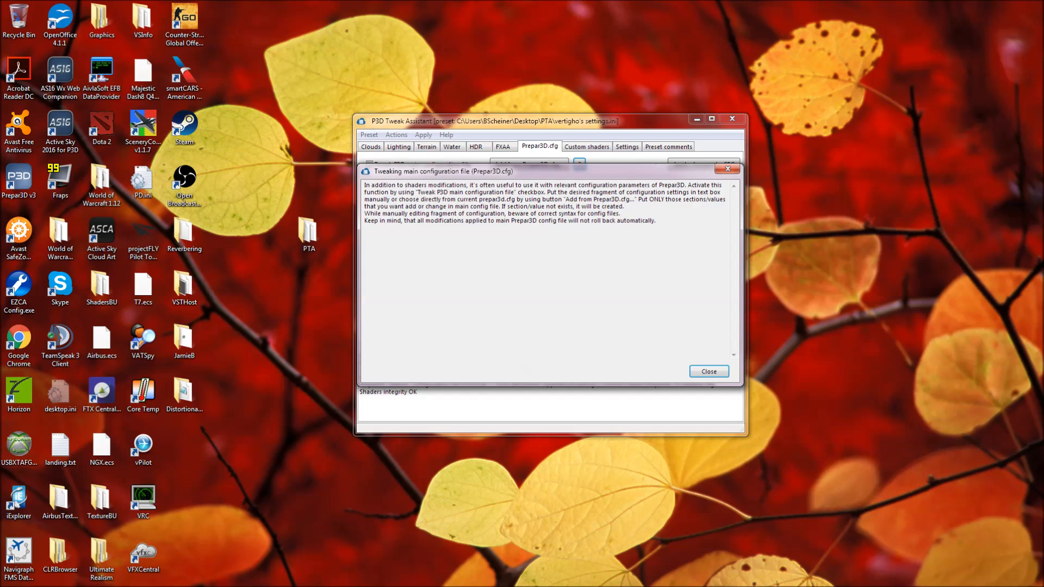
{"action": "left_click", "coordinate": [709, 372]}
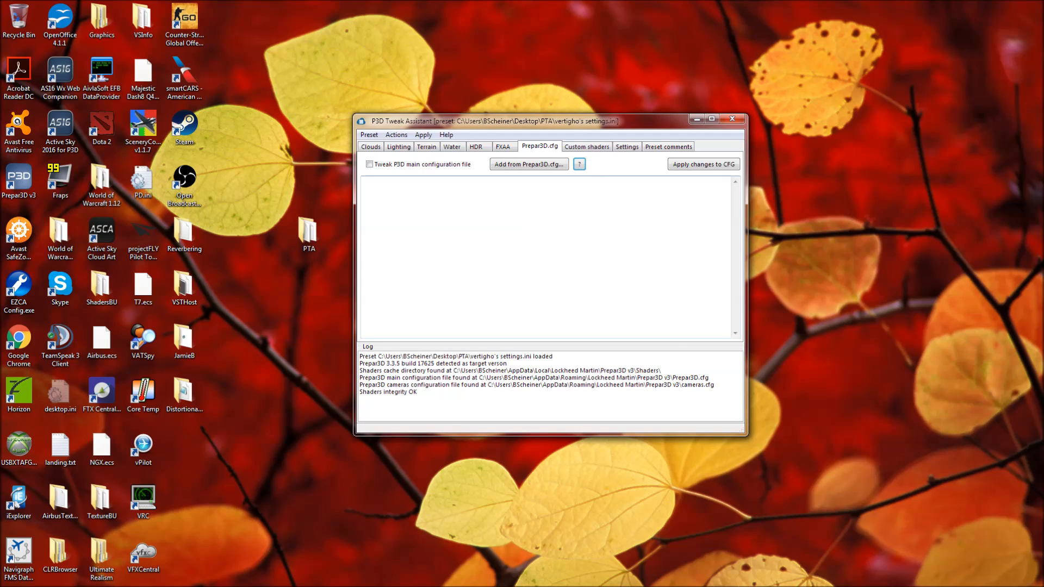
Show the custom shaders and review the parameters and camera assignments of Sepia, Curves, Levels and LiftGammaGain
{"action": "left_click", "coordinate": [587, 147]}
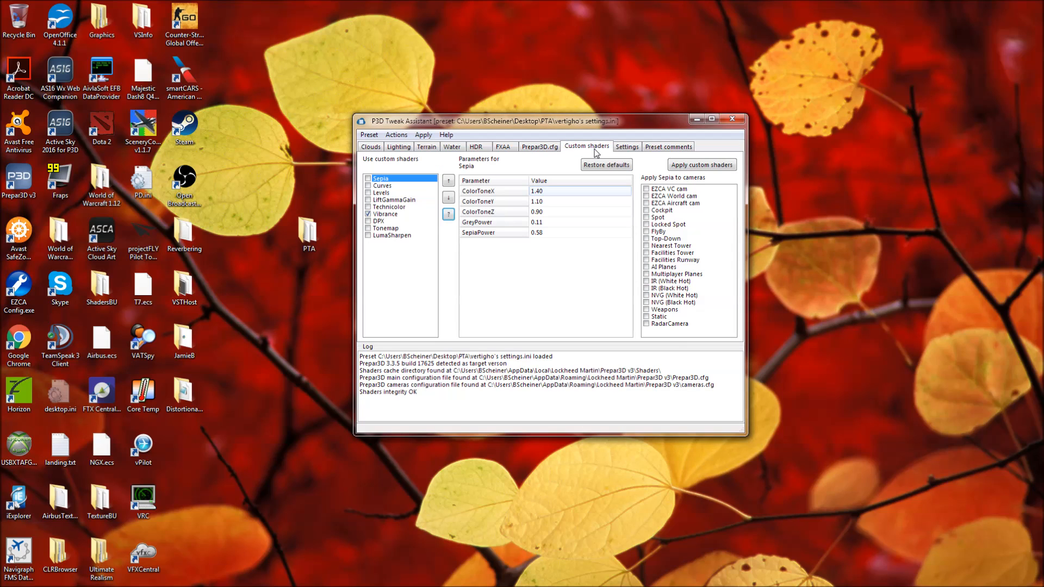
{"action": "left_click", "coordinate": [388, 181]}
{"action": "left_click", "coordinate": [387, 187]}
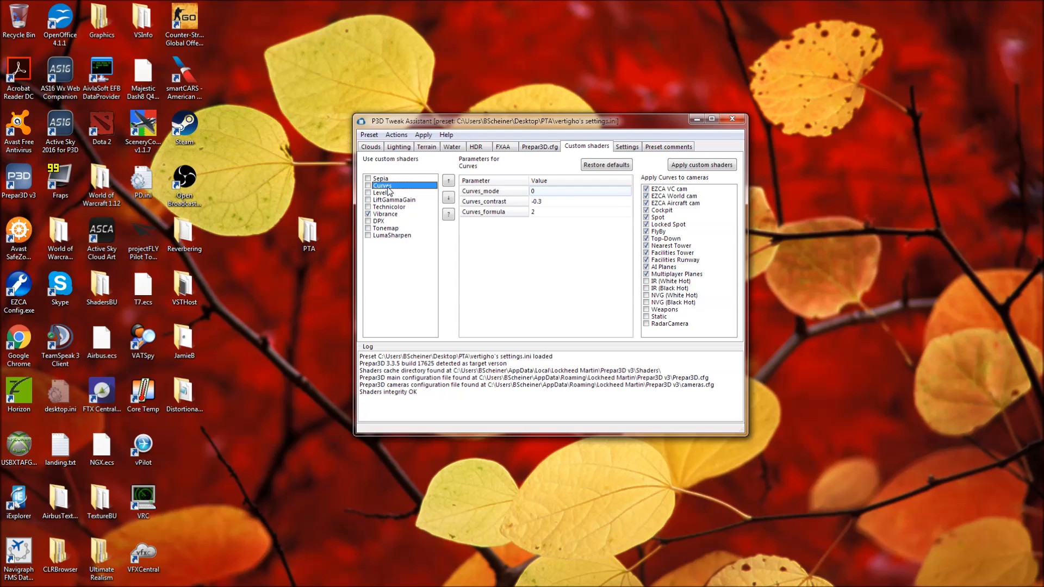
{"action": "left_click", "coordinate": [387, 193]}
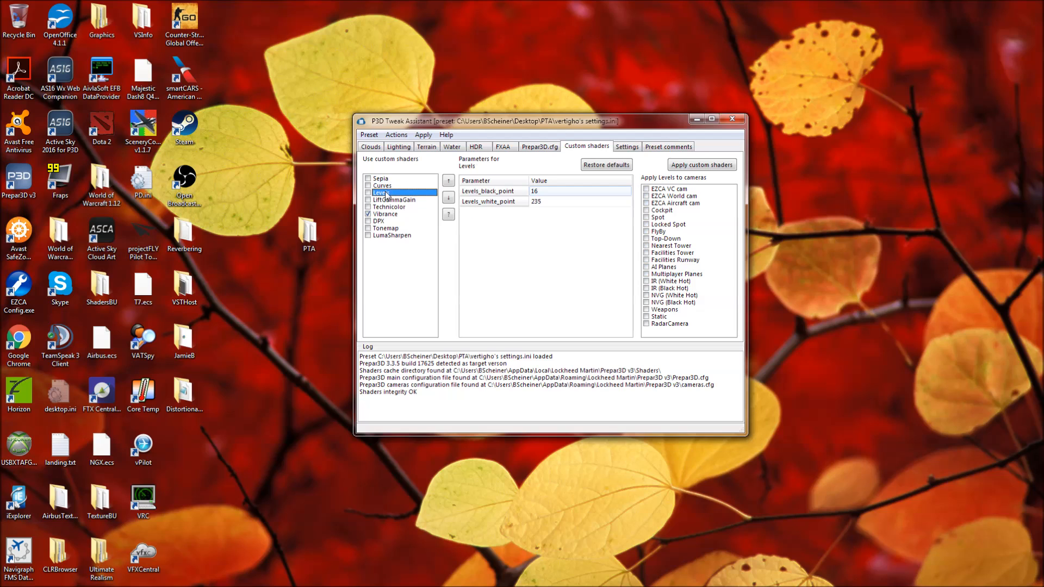
{"action": "left_click", "coordinate": [387, 201]}
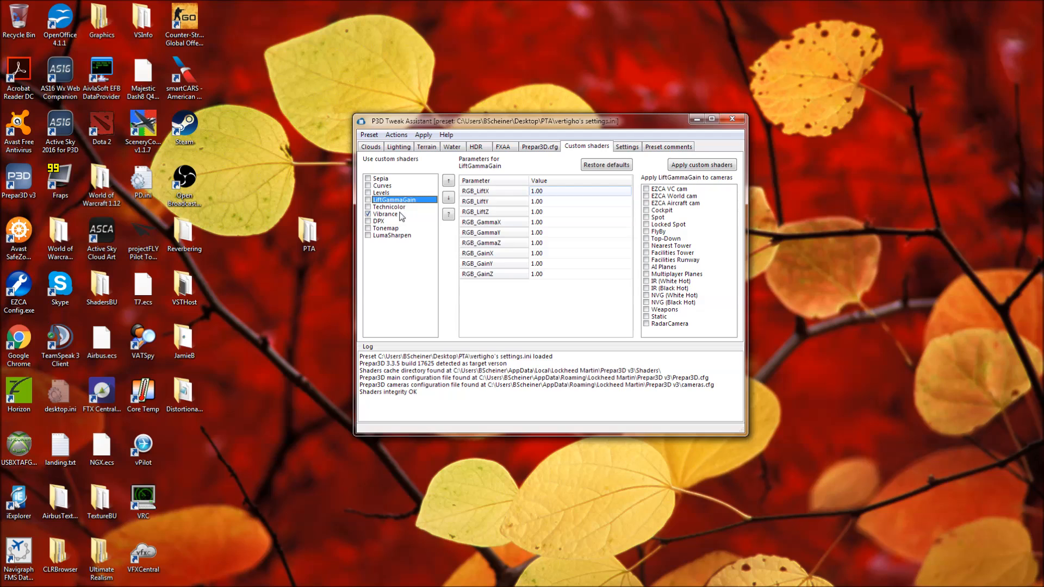
Read the help explanations and comparison images for the Vibrance and Curves custom shaders, returning to the Vibrance parameters
{"action": "left_click", "coordinate": [400, 215]}
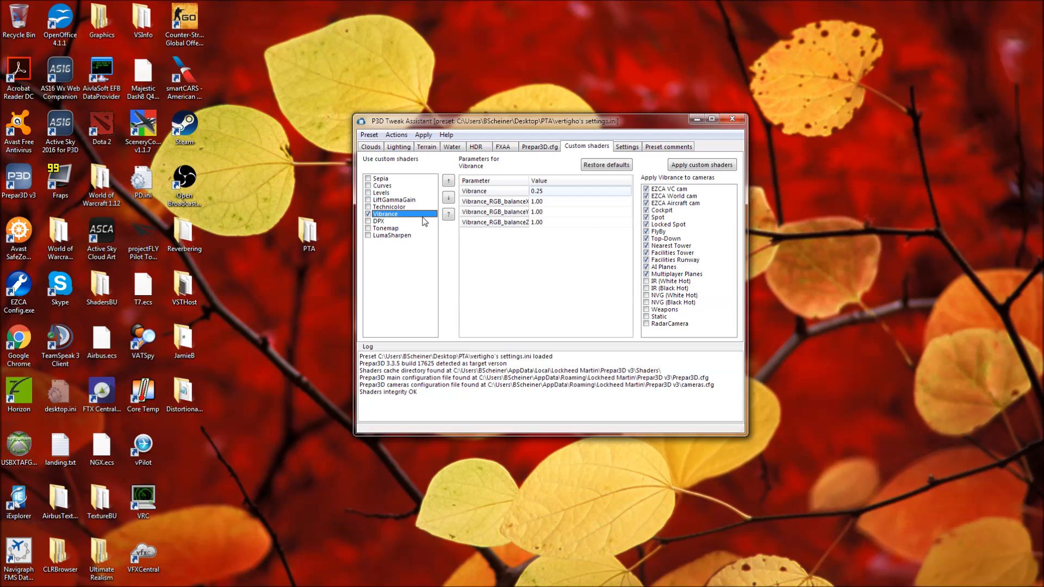
{"action": "left_click", "coordinate": [449, 216]}
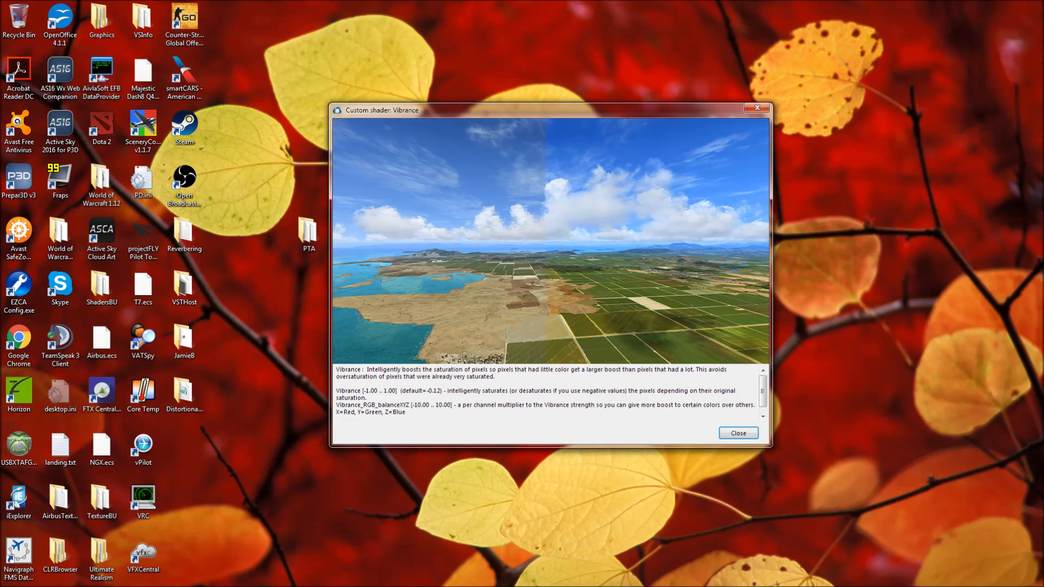
{"action": "left_click", "coordinate": [738, 431]}
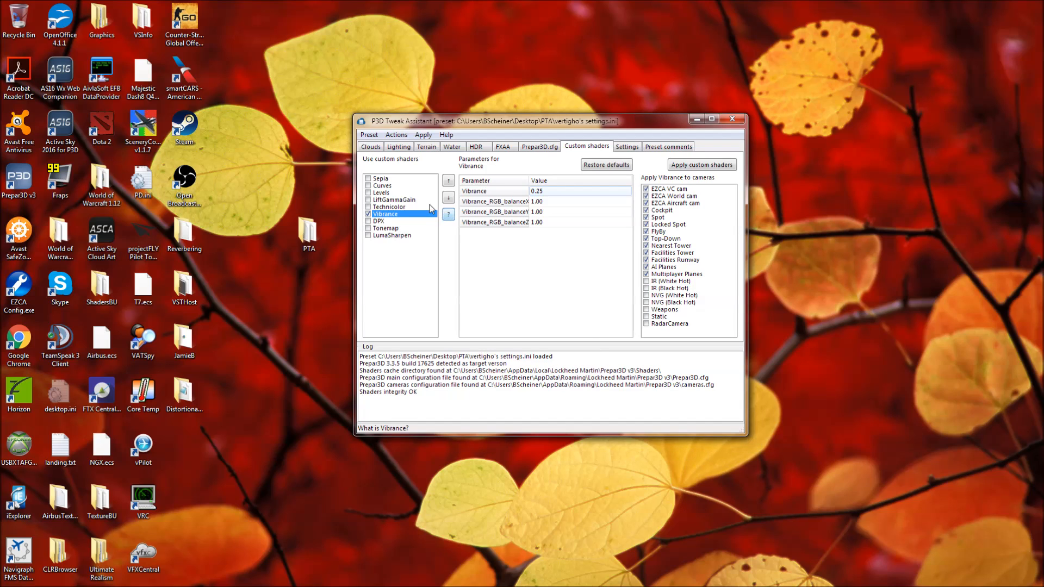
{"action": "left_click", "coordinate": [391, 186]}
{"action": "left_click", "coordinate": [452, 218]}
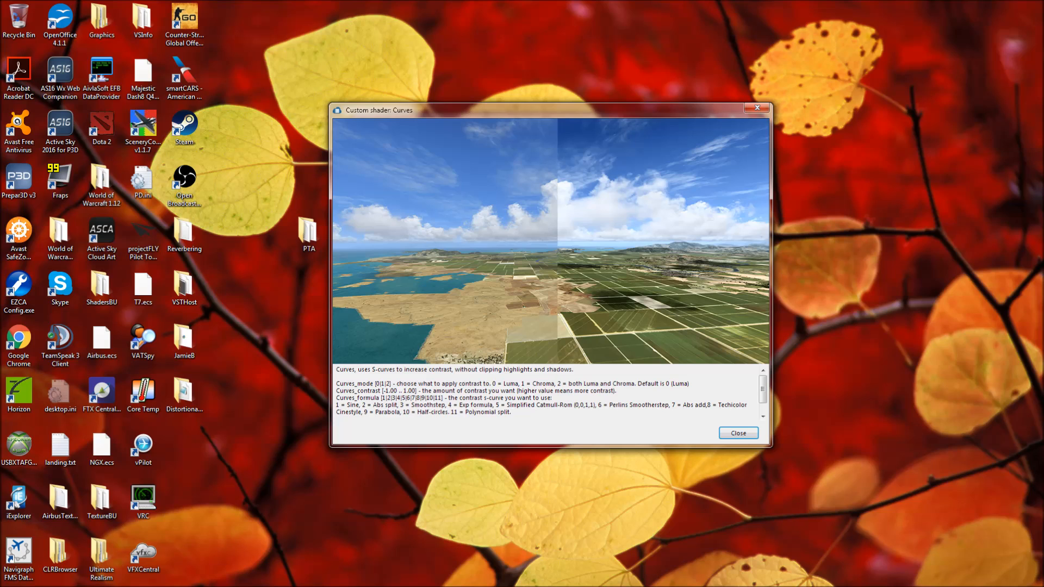
{"action": "left_click", "coordinate": [738, 433]}
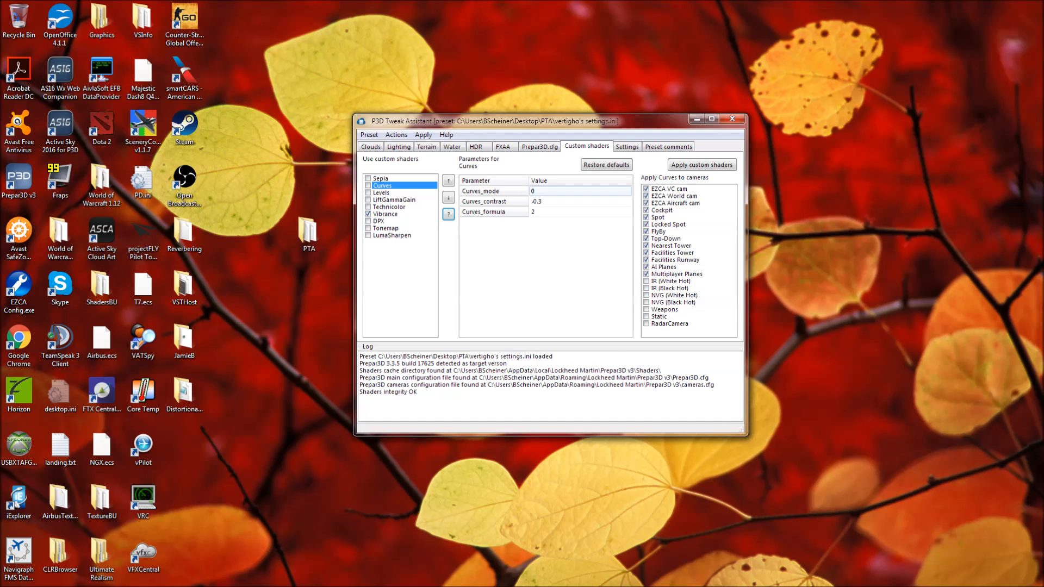
{"action": "left_click", "coordinate": [389, 214]}
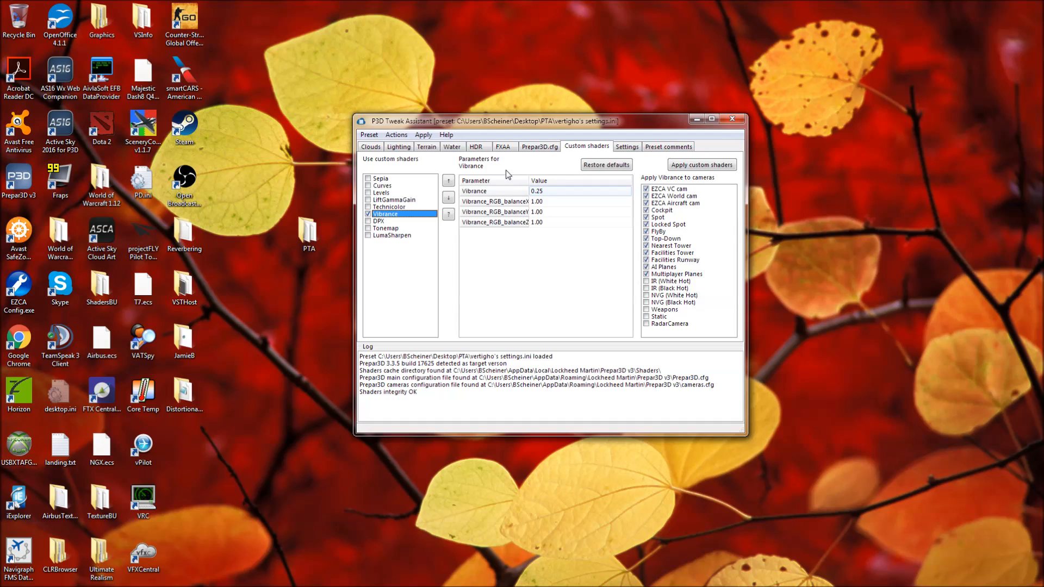
Show the program's directory and config file settings and review the log entries, including the shaders integrity line
{"action": "left_click", "coordinate": [628, 147]}
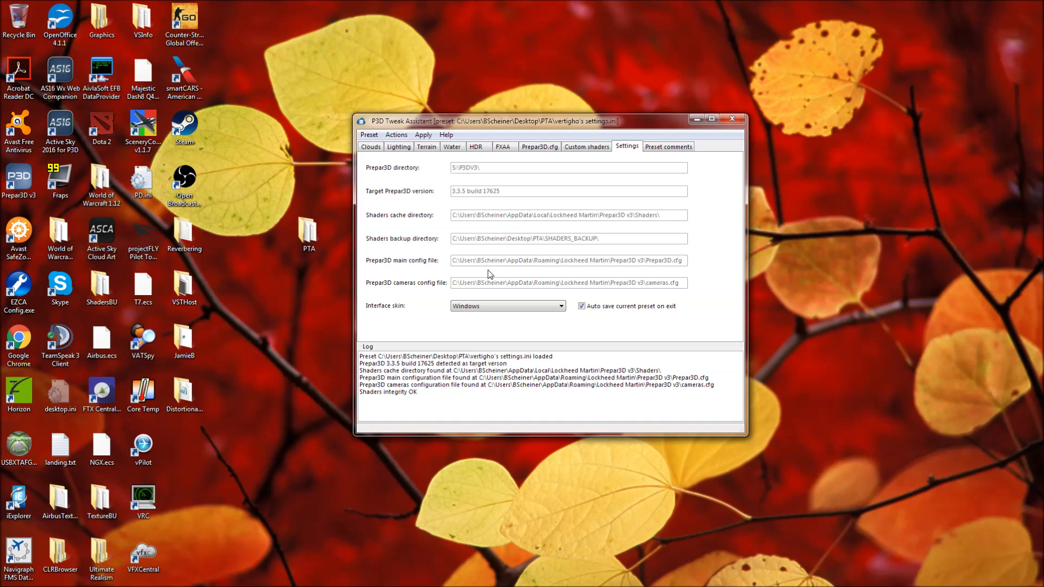
{"action": "left_click_drag", "start_coordinate": [447, 395], "coordinate": [360, 356]}
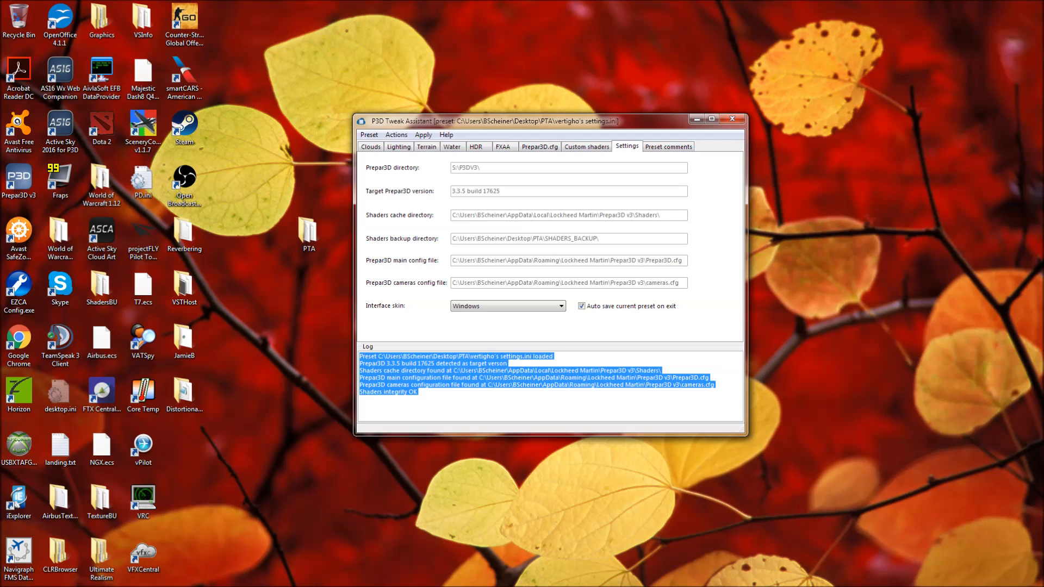
{"action": "left_click", "coordinate": [409, 385]}
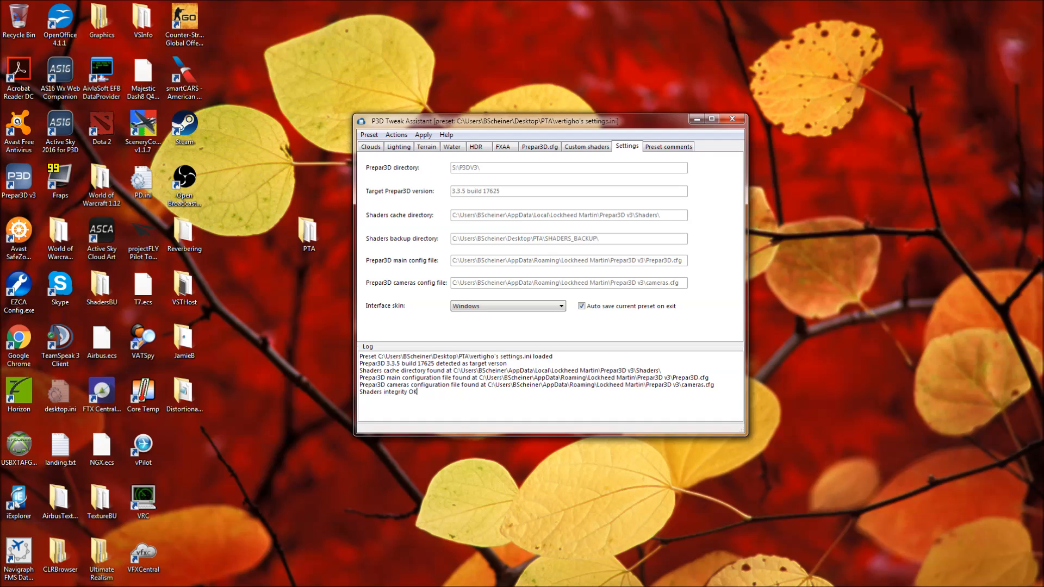
{"action": "left_click_drag", "start_coordinate": [418, 392], "coordinate": [360, 393]}
{"action": "left_click", "coordinate": [419, 393]}
Show the preset comments and read the author's notes, highlighting the remark about HDR in P3D
{"action": "left_click", "coordinate": [670, 147]}
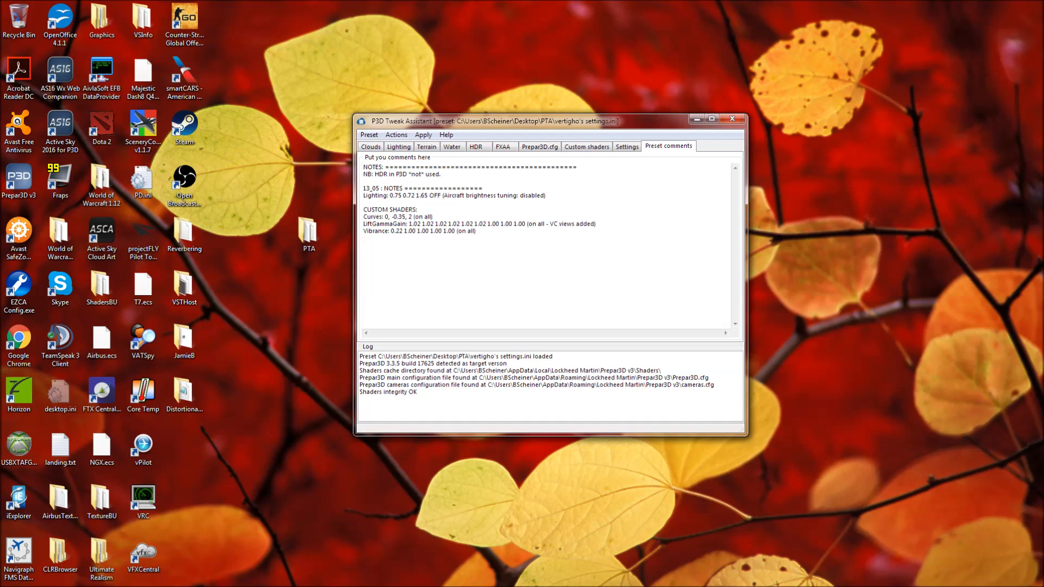
{"action": "left_click_drag", "start_coordinate": [476, 231], "coordinate": [363, 167]}
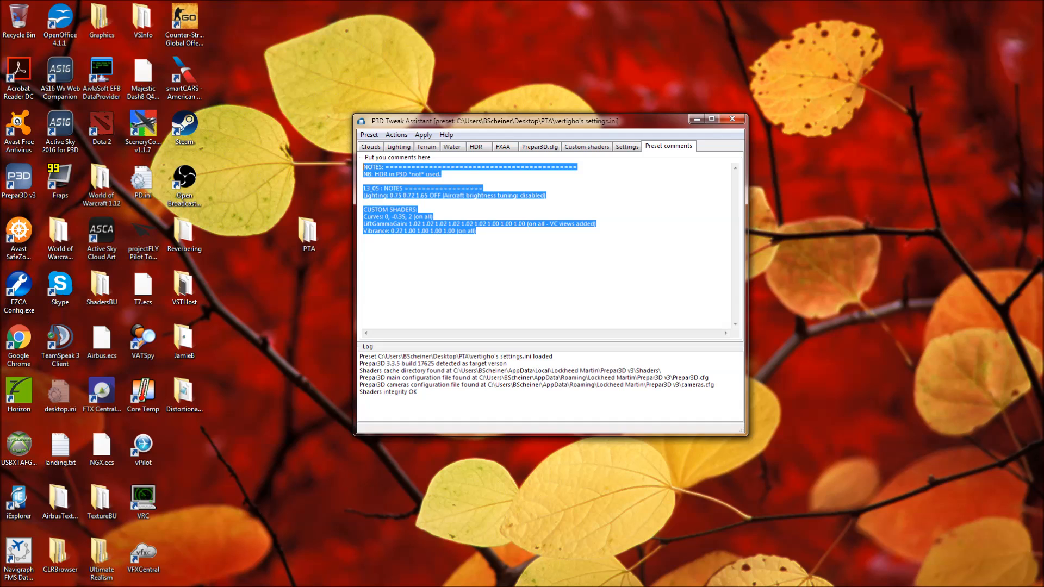
{"action": "left_click", "coordinate": [396, 174]}
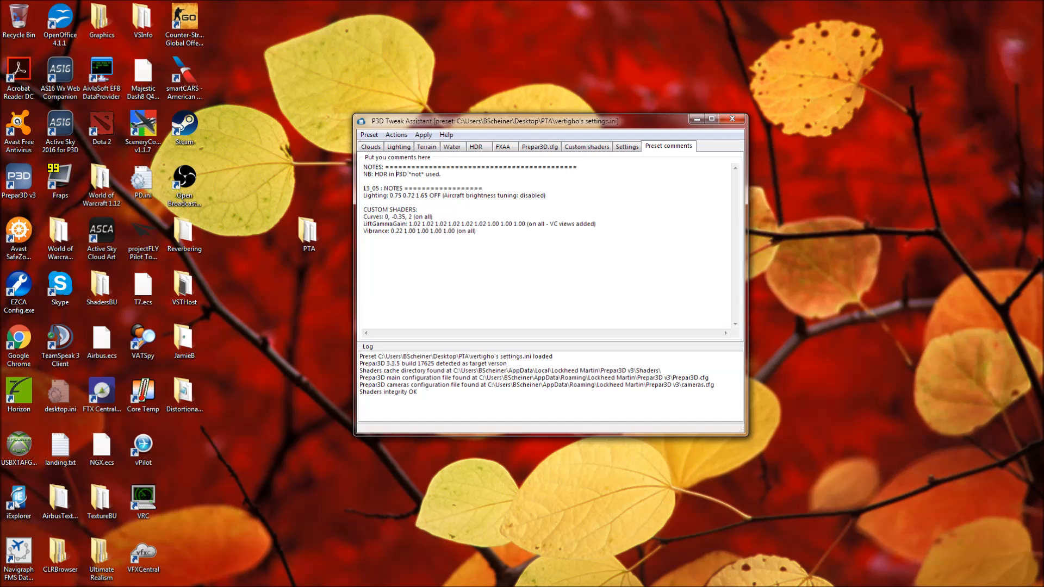
{"action": "left_click_drag", "start_coordinate": [476, 231], "coordinate": [363, 174]}
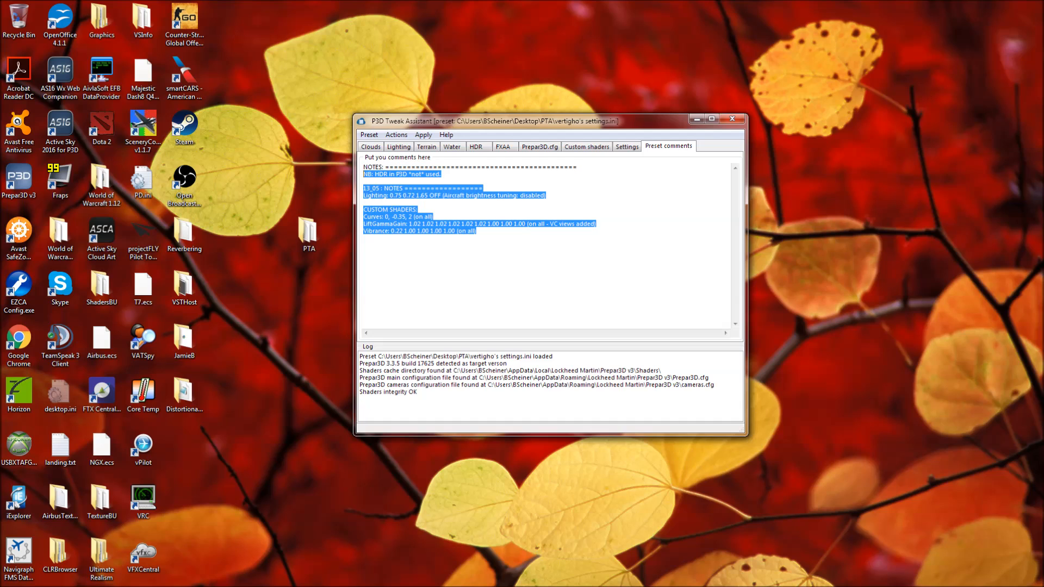
{"action": "left_click", "coordinate": [373, 174]}
{"action": "left_click_drag", "start_coordinate": [374, 174], "coordinate": [415, 174]}
{"action": "left_click", "coordinate": [439, 174]}
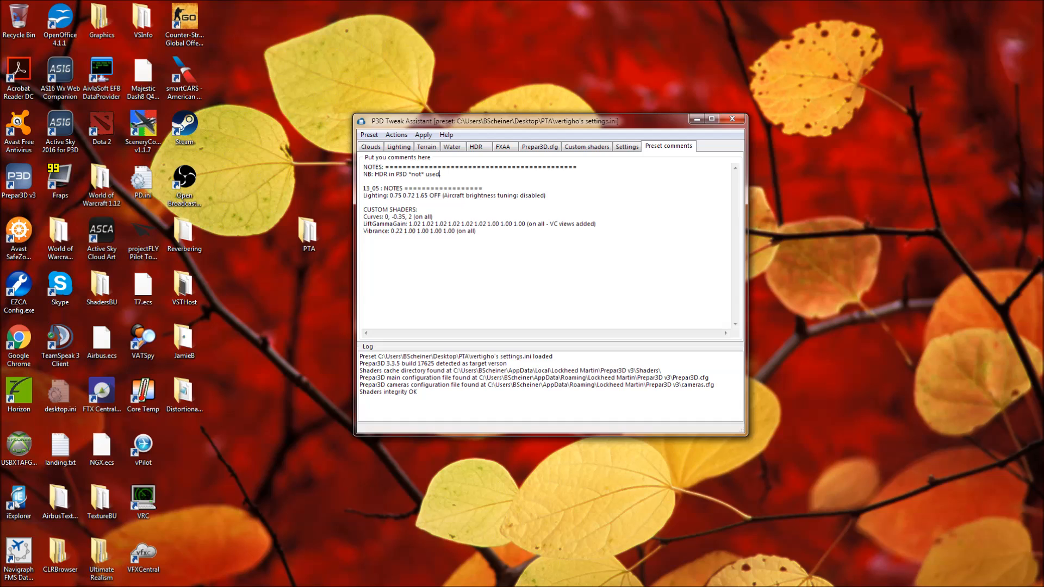
Return to the Clouds tweaks and look over the available commands for applying the preset, without running any
{"action": "left_click", "coordinate": [376, 148]}
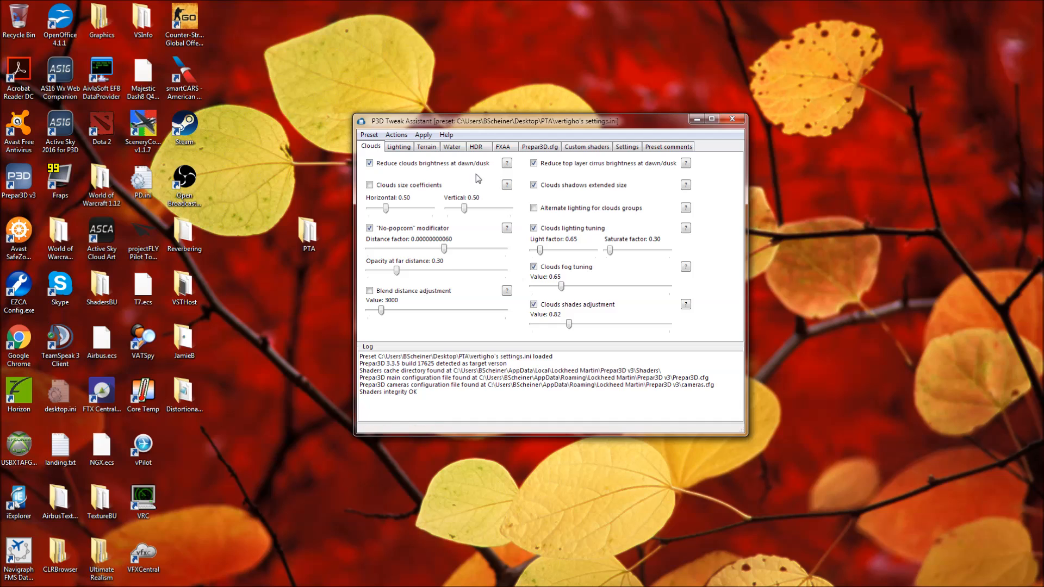
{"action": "left_click", "coordinate": [424, 135]}
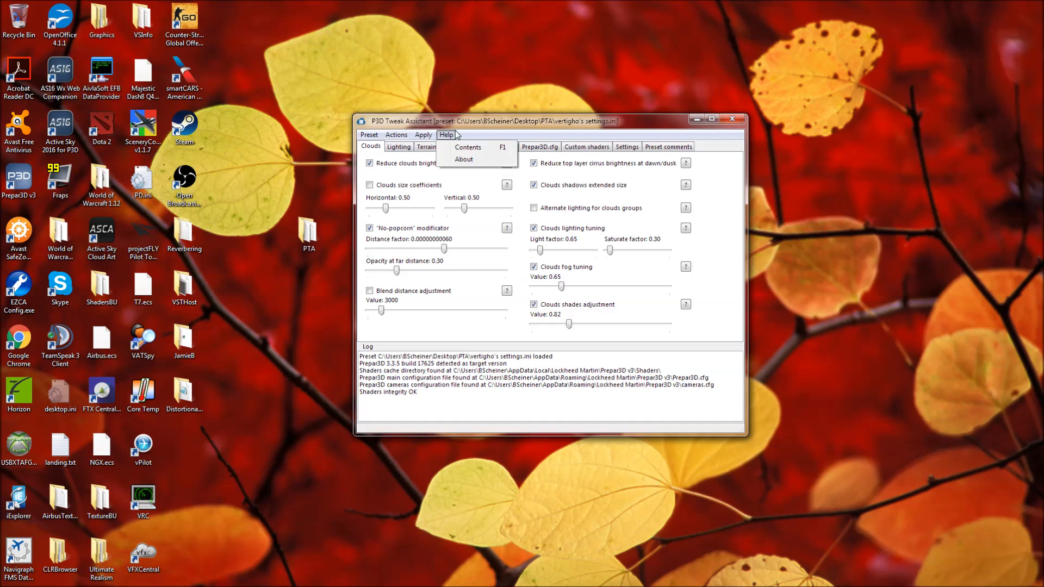
{"action": "left_click", "coordinate": [479, 123]}
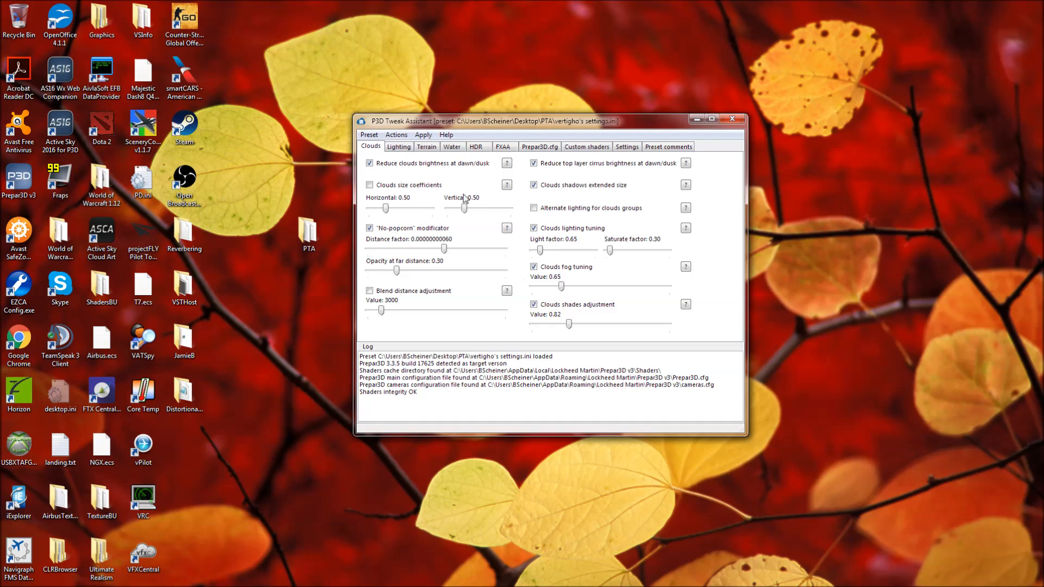
{"action": "left_click", "coordinate": [424, 136]}
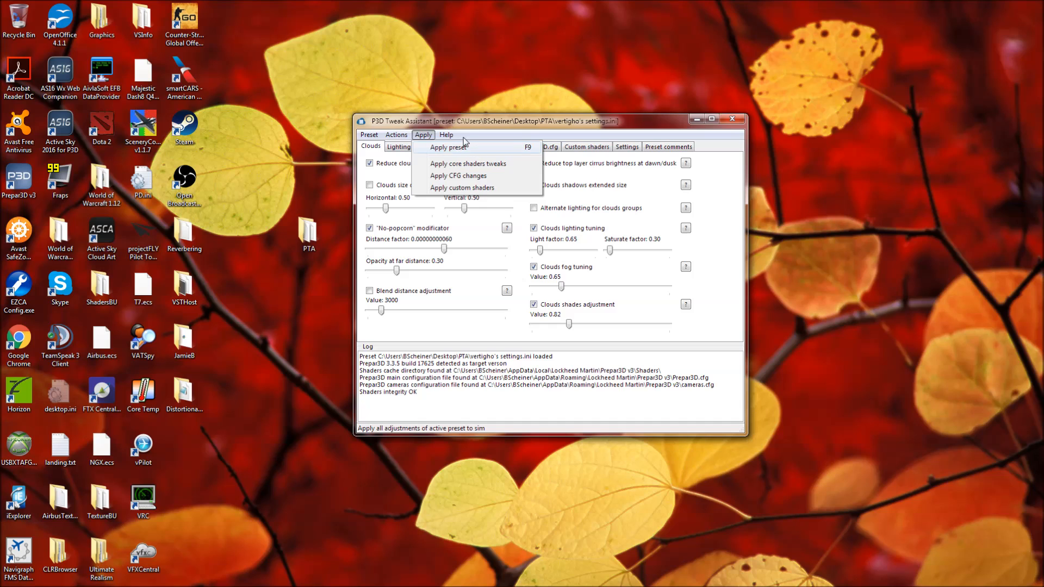
{"action": "left_click", "coordinate": [477, 123]}
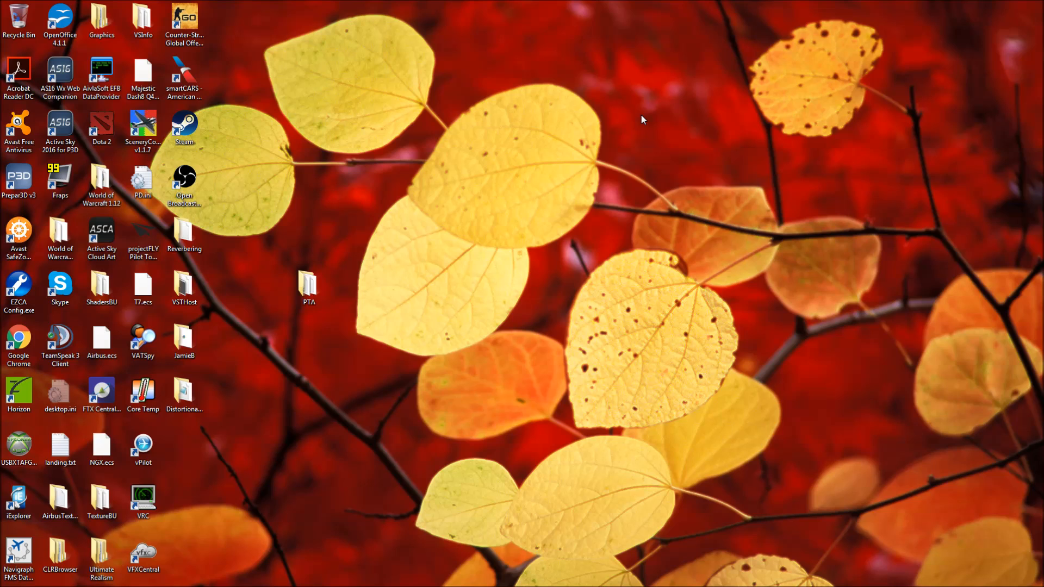
Launch PTA.exe from the desktop's PTA folder and look over the commands for restoring shaders and config files and uninstalling custom shaders
{"action": "double_click", "coordinate": [318, 280]}
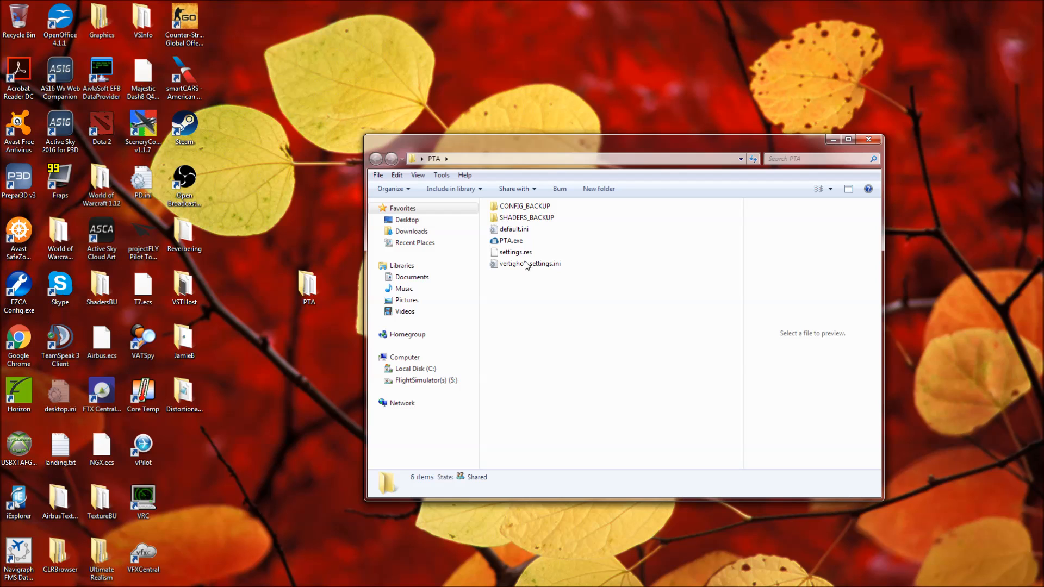
{"action": "double_click", "coordinate": [503, 241]}
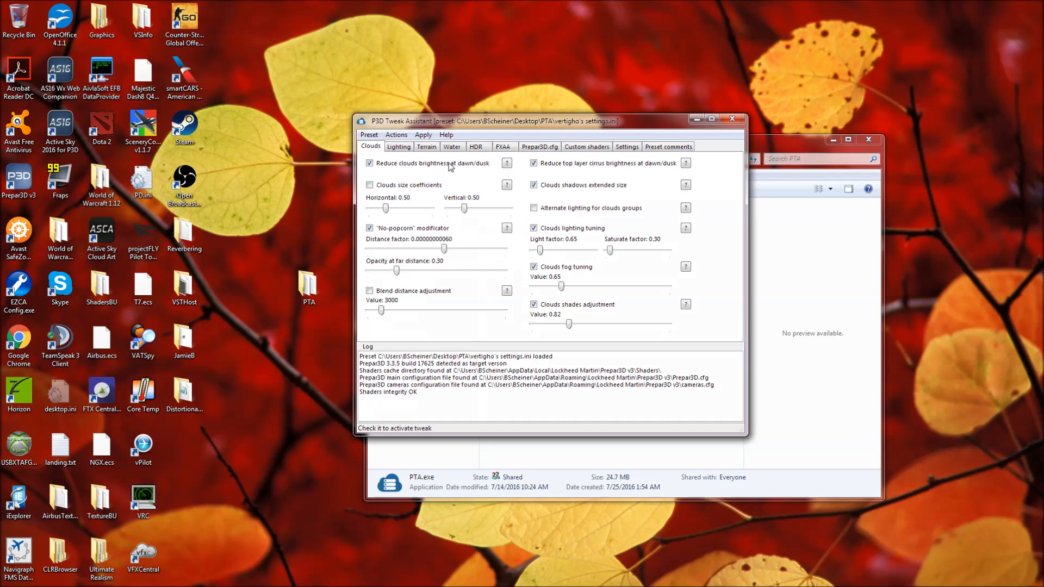
{"action": "left_click", "coordinate": [397, 135]}
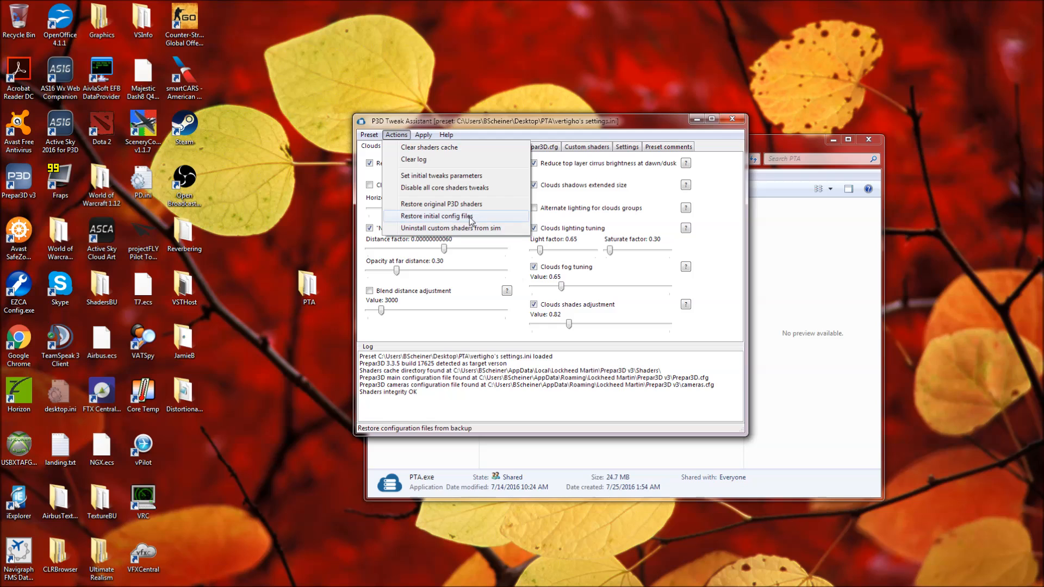
{"action": "left_click", "coordinate": [494, 122]}
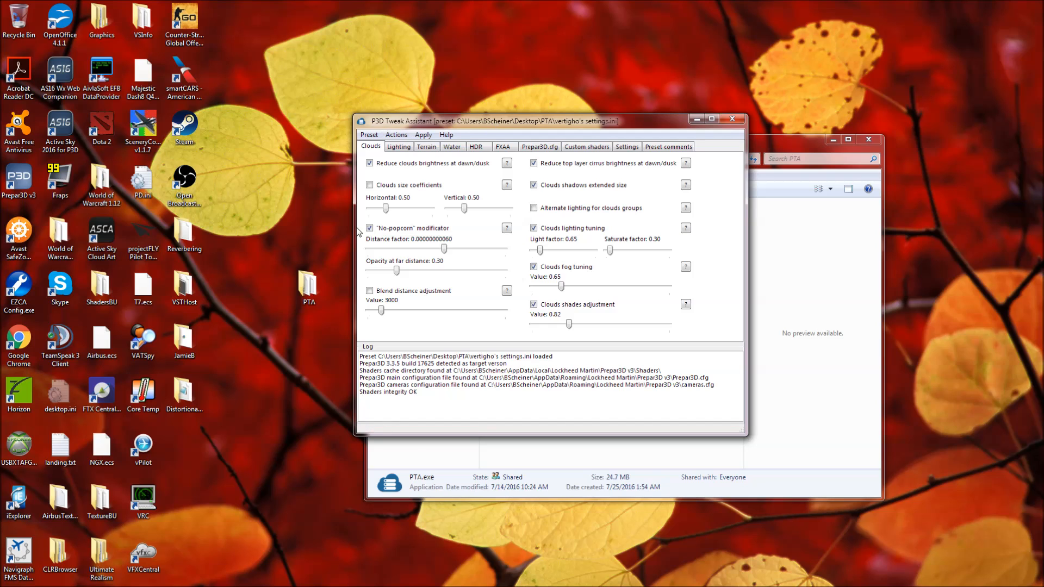
Switch to Chrome to read the Uninstalling PTA instruction on deleting the main directory, and return to the PTA folder in Explorer
{"action": "left_click", "coordinate": [48, 577]}
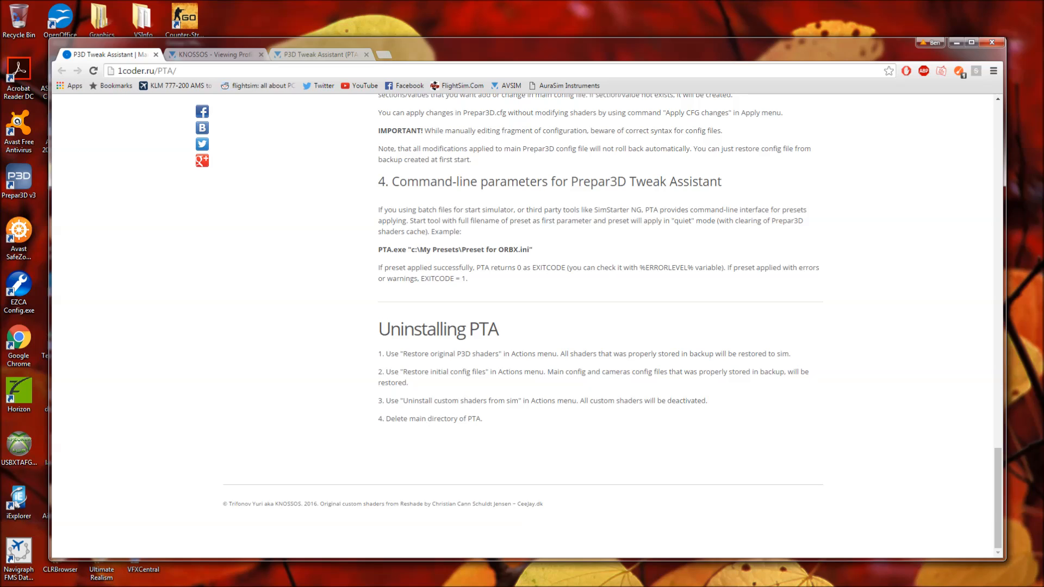
{"action": "left_click_drag", "start_coordinate": [386, 418], "coordinate": [481, 419]}
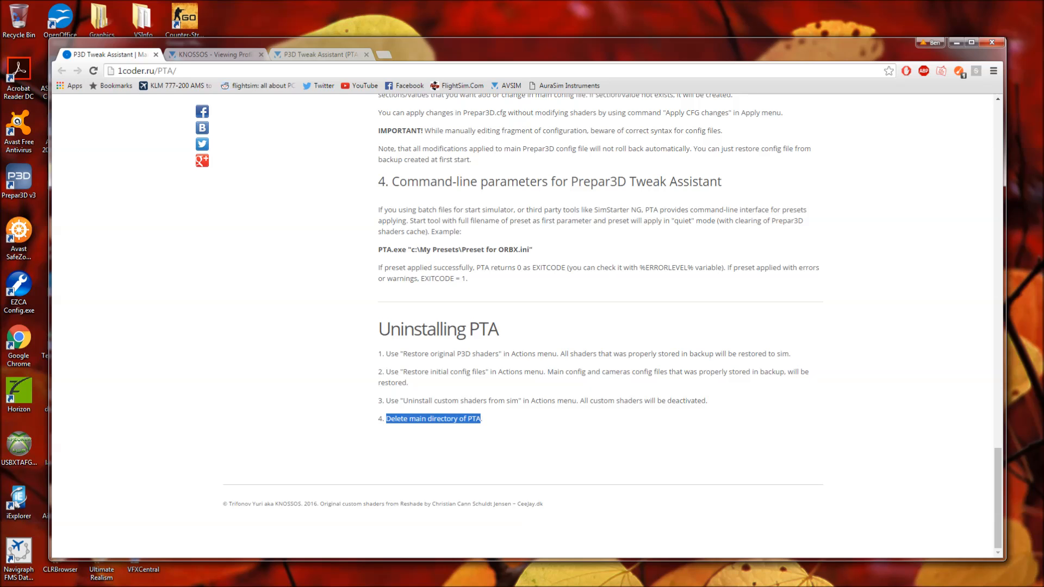
{"action": "left_click", "coordinate": [489, 415]}
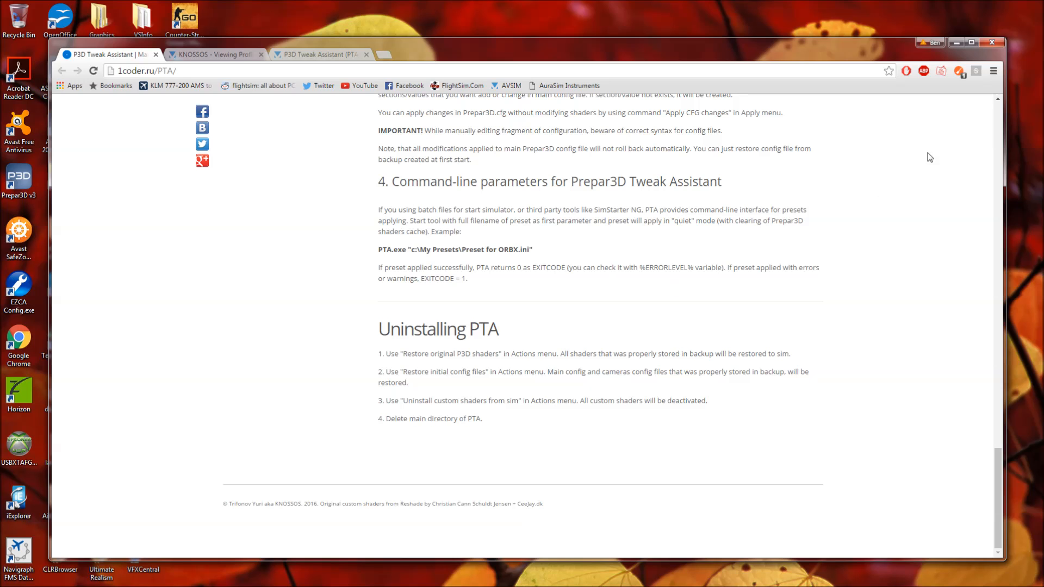
{"action": "left_click", "coordinate": [956, 43]}
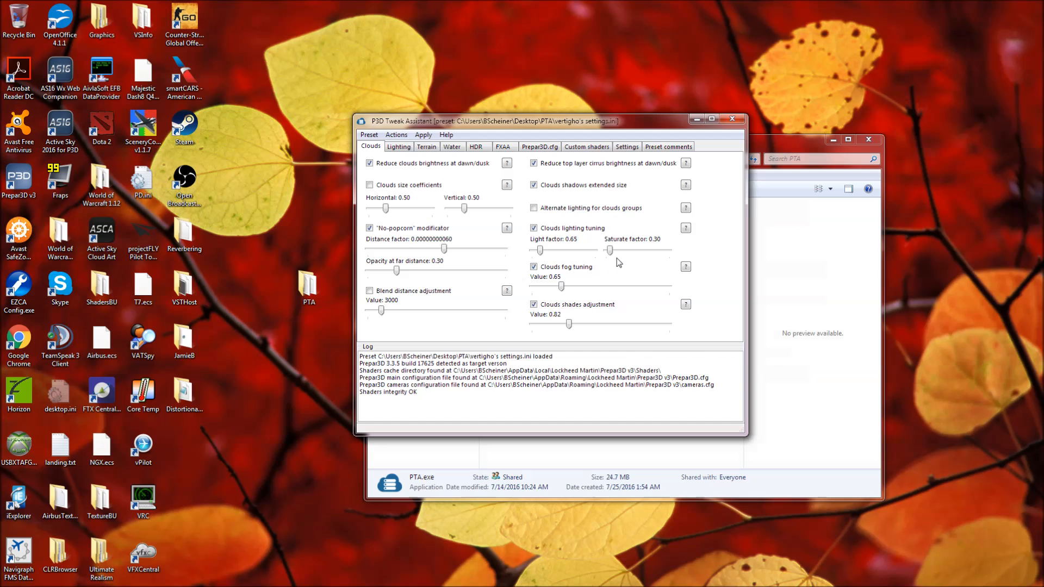
{"action": "left_click", "coordinate": [694, 120]}
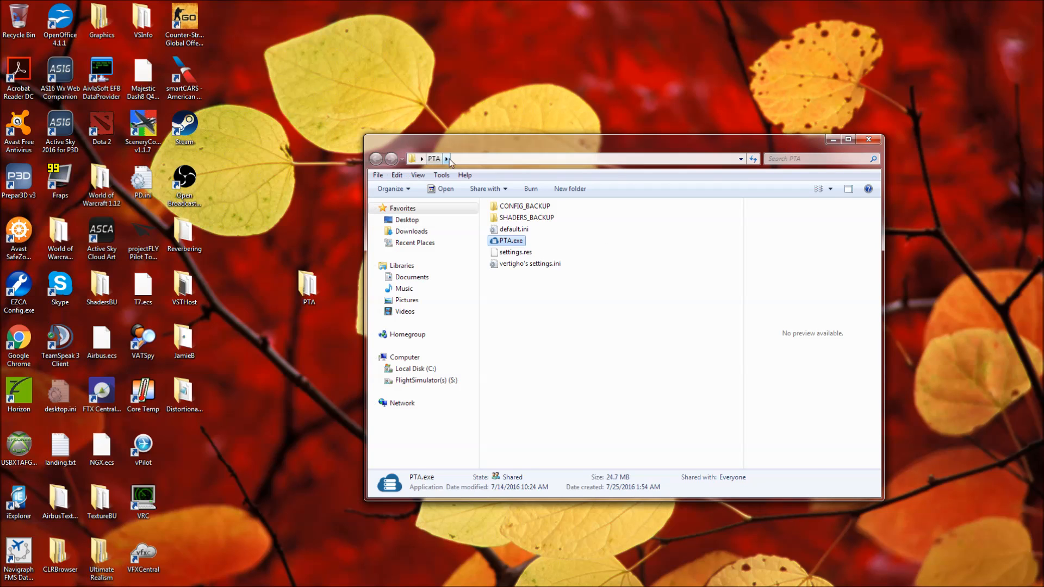
Select the preset files vertigho's settings.ini and default.ini in turn in the PTA folder to view their file details
{"action": "left_click", "coordinate": [549, 302]}
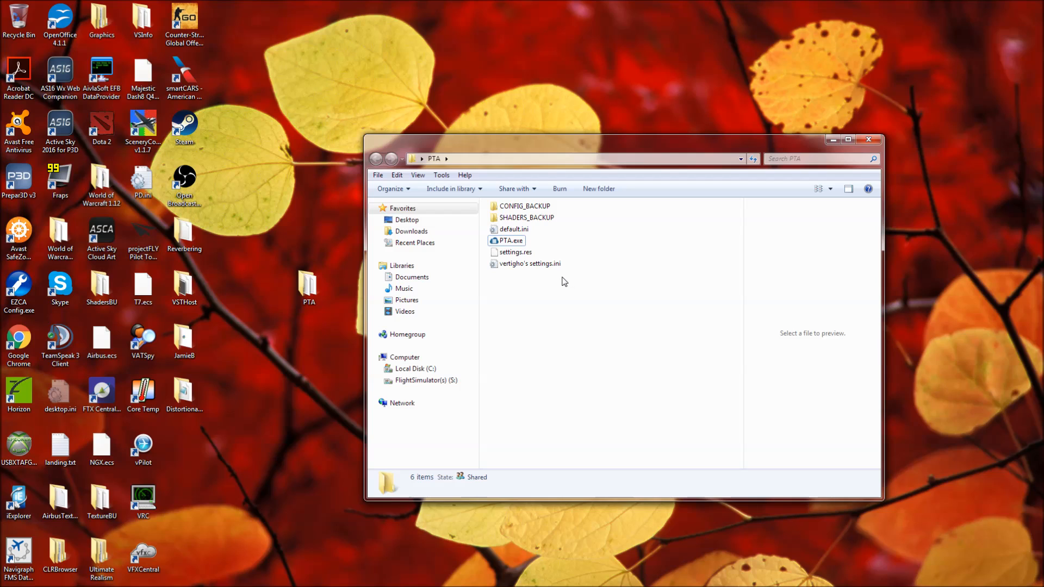
{"action": "left_click", "coordinate": [525, 267]}
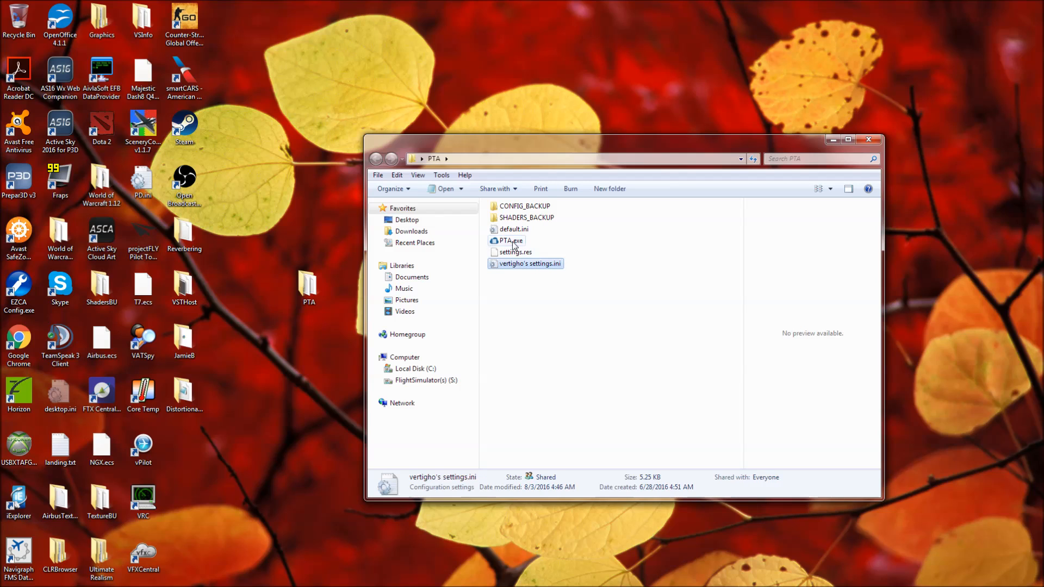
{"action": "left_click", "coordinate": [512, 231]}
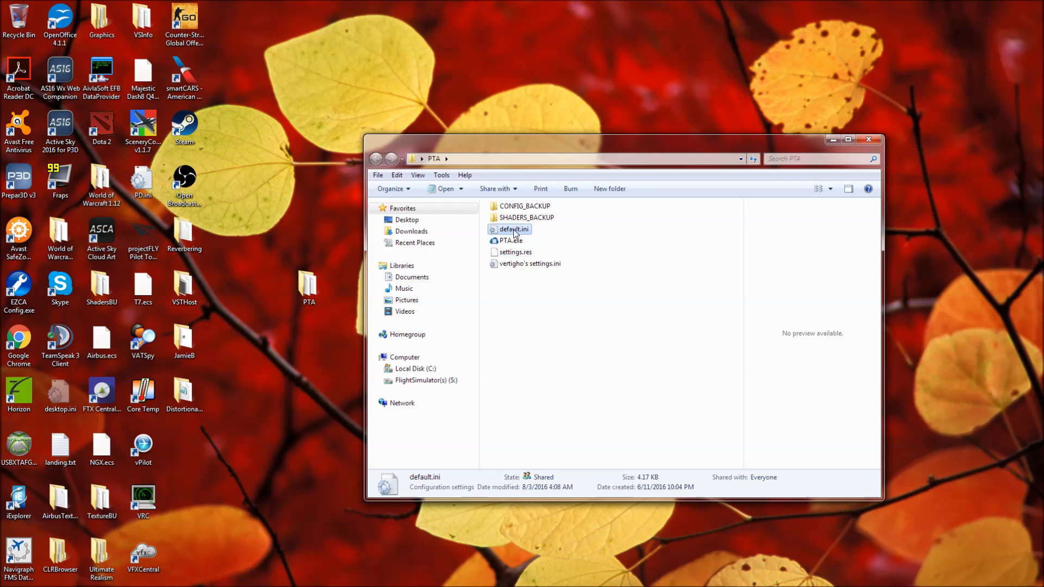
{"action": "left_click", "coordinate": [527, 300]}
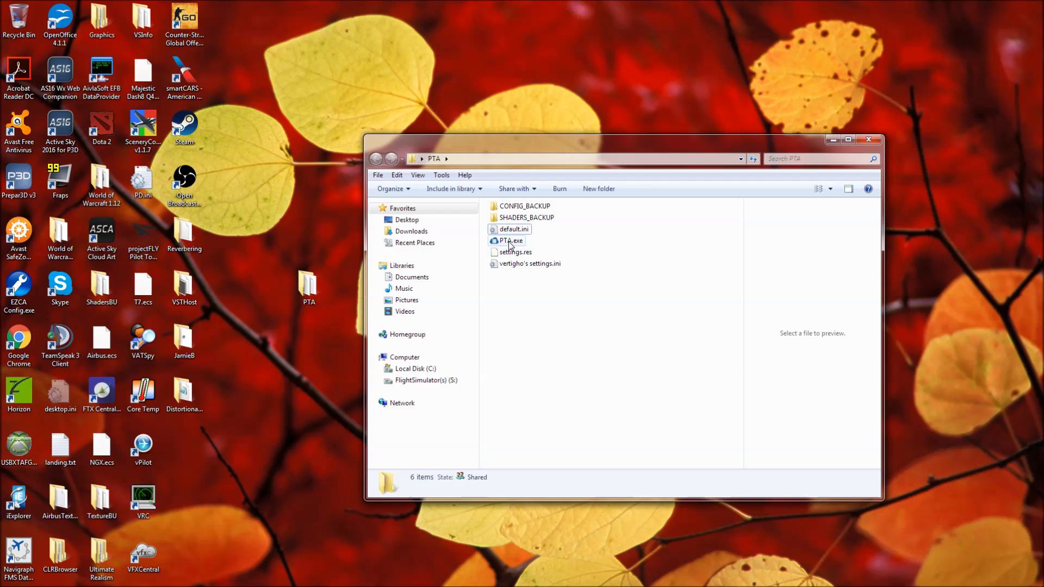
Switch to P3D Tweak Assistant and look over the preset files offered for opening, without loading one
{"action": "left_click", "coordinate": [350, 578]}
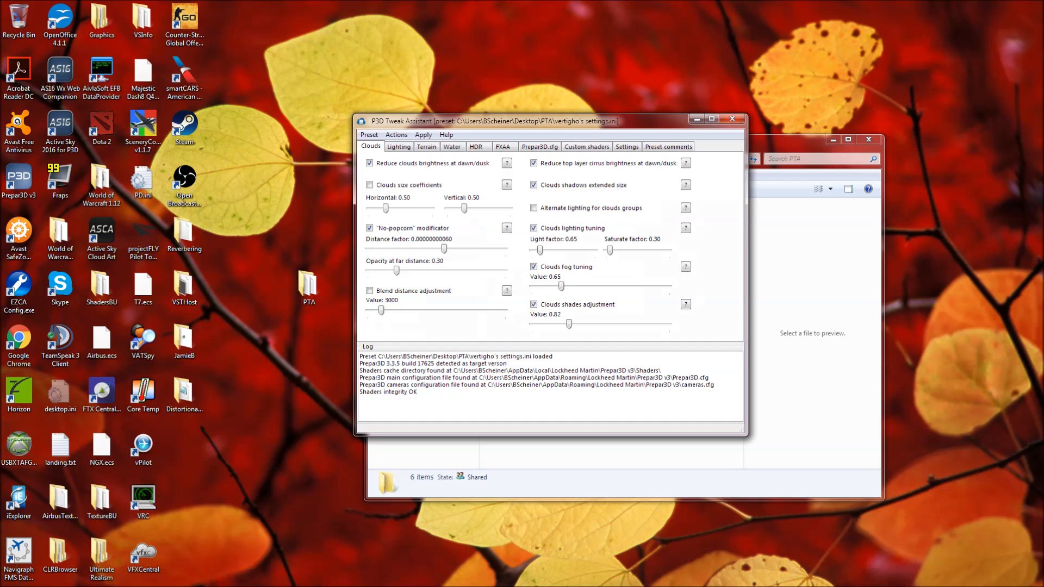
{"action": "left_click", "coordinate": [374, 137]}
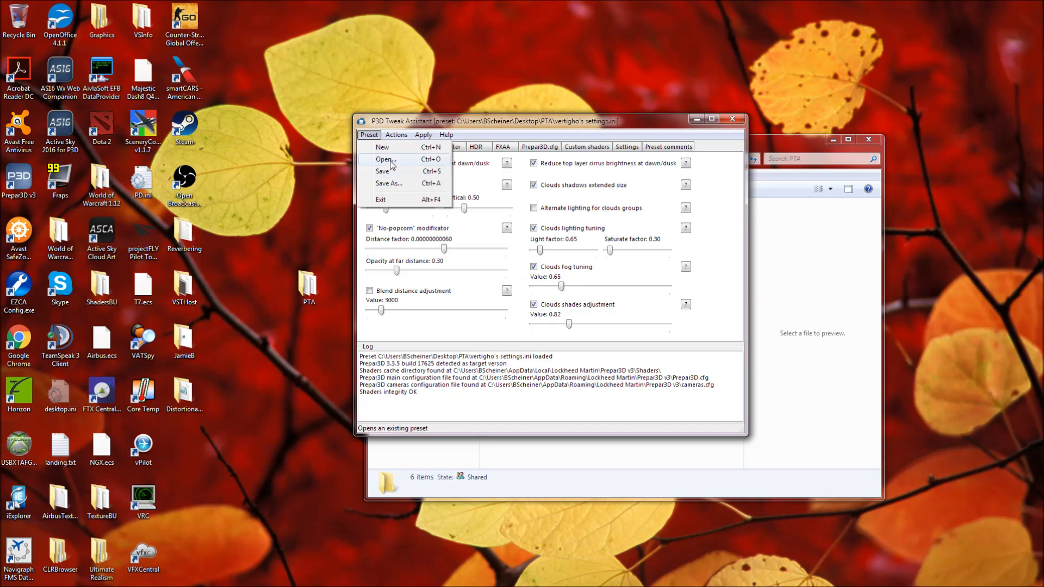
{"action": "left_click", "coordinate": [392, 166]}
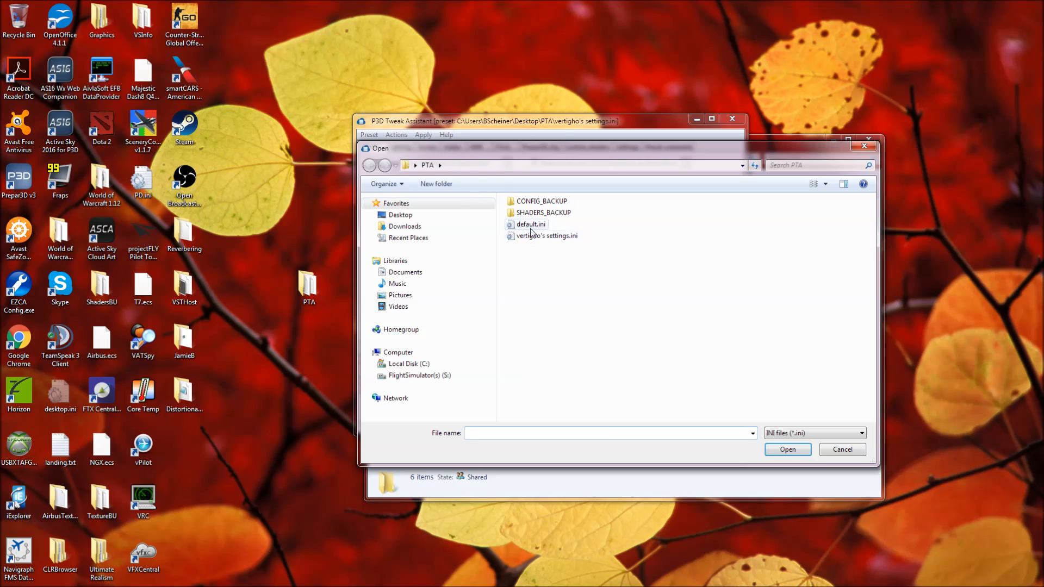
{"action": "left_click", "coordinate": [842, 450]}
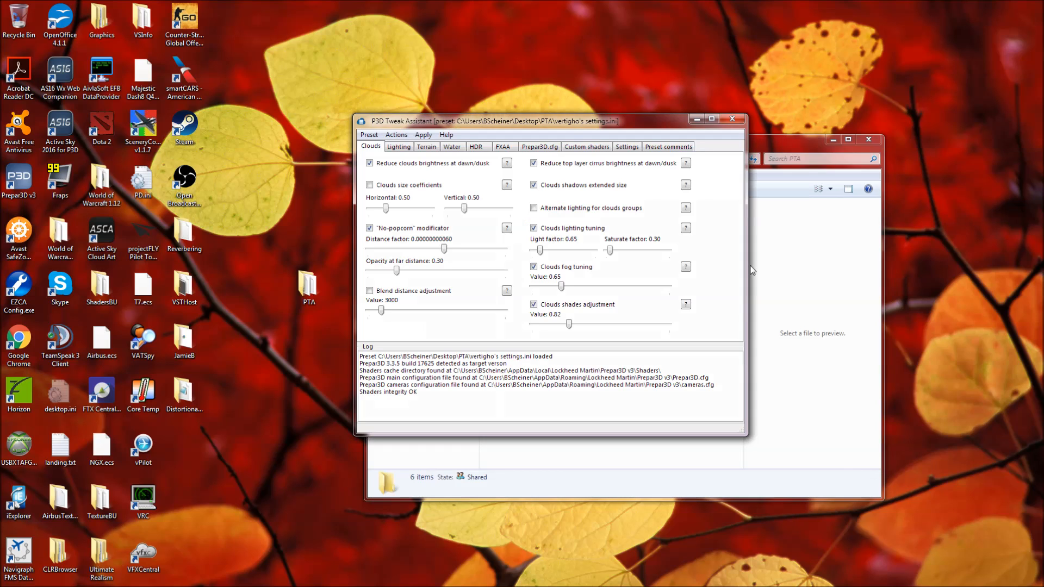
Close P3D Tweak Assistant and the PTA folder window to return to the empty desktop
{"action": "left_click", "coordinate": [740, 120]}
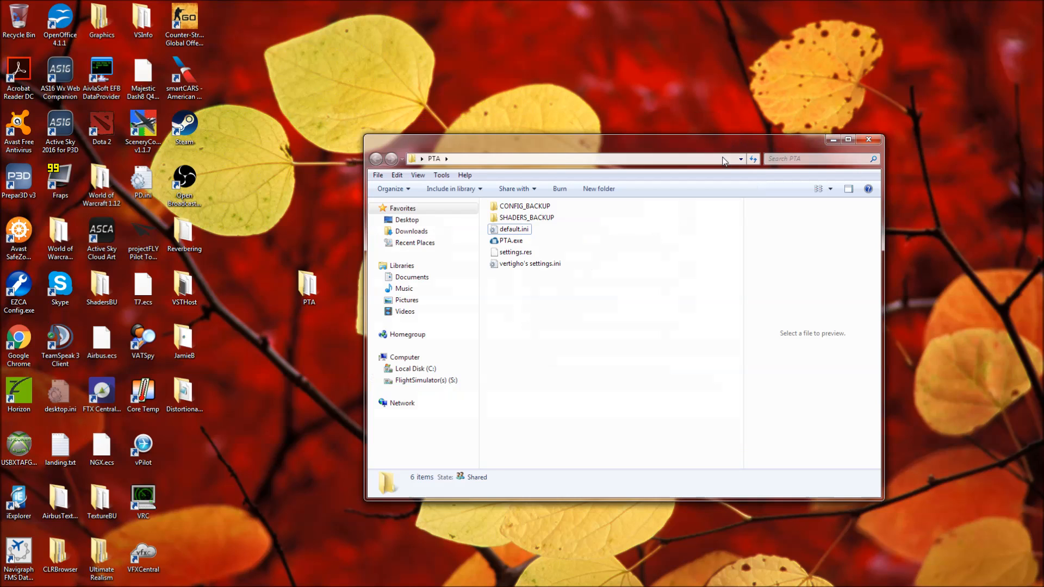
{"action": "left_click", "coordinate": [857, 141]}
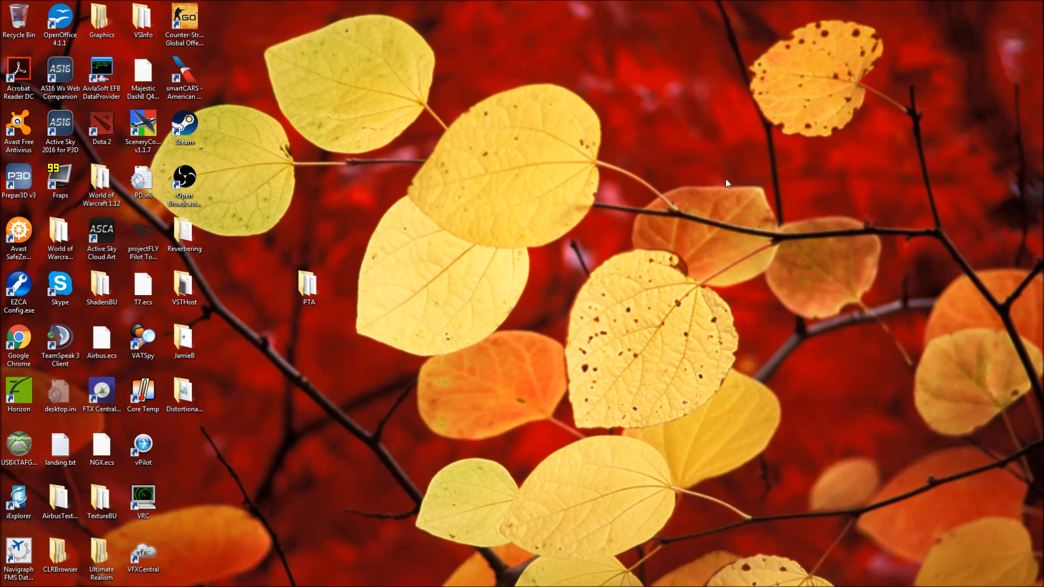